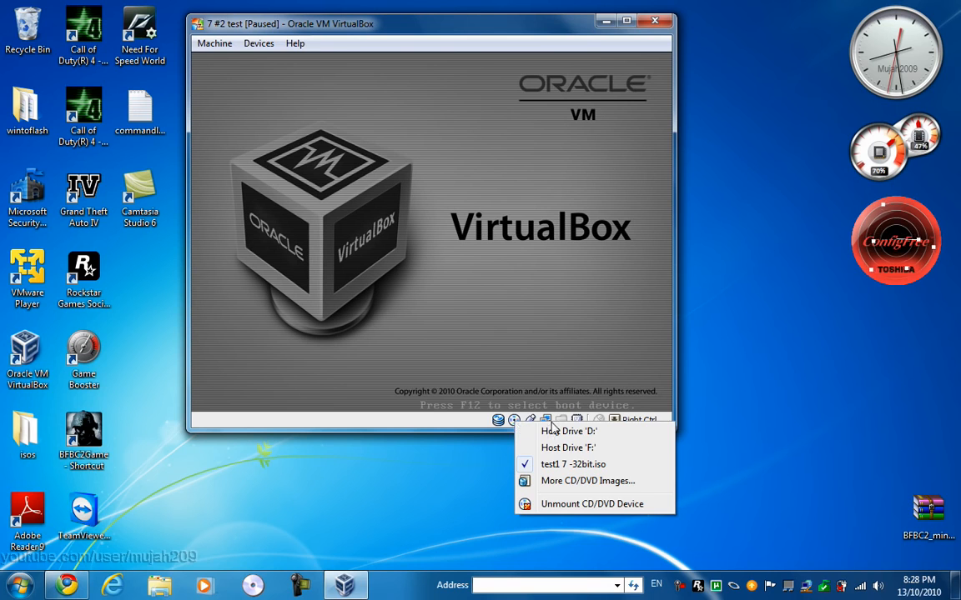
Dismiss the CD/DVD device list and resume the paused "7 #2 test" virtual machine so it boots the Windows installer.
{"action": "left_click", "coordinate": [427, 394]}
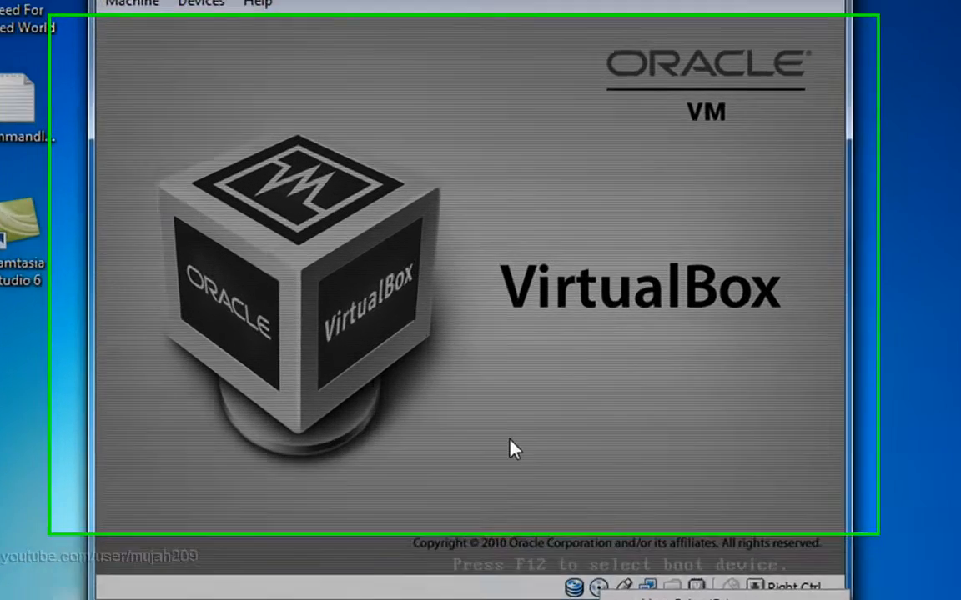
{"action": "left_click", "coordinate": [457, 343]}
{"action": "left_click", "coordinate": [510, 420]}
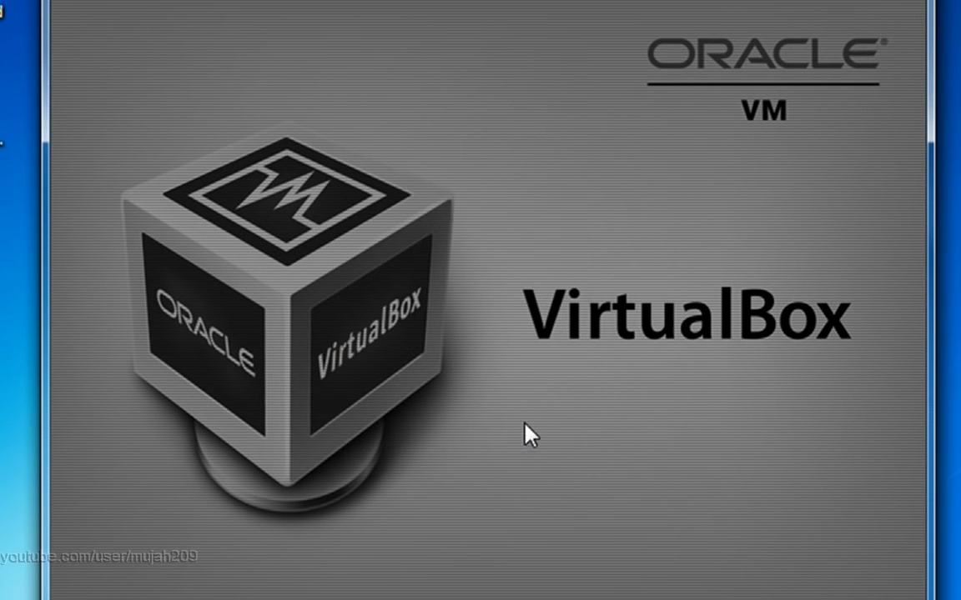
{"action": "left_click", "coordinate": [86, 1]}
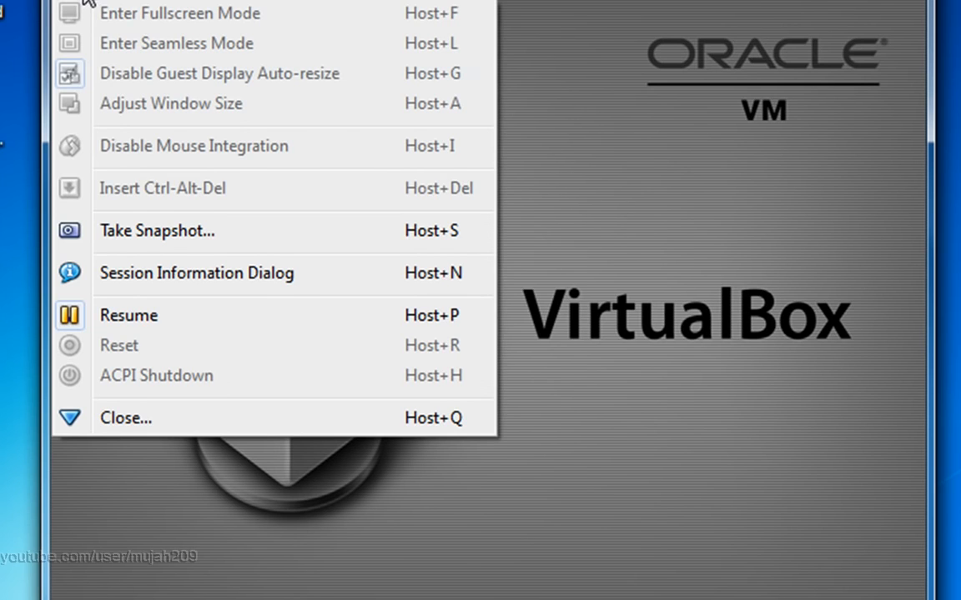
{"action": "left_click", "coordinate": [134, 316]}
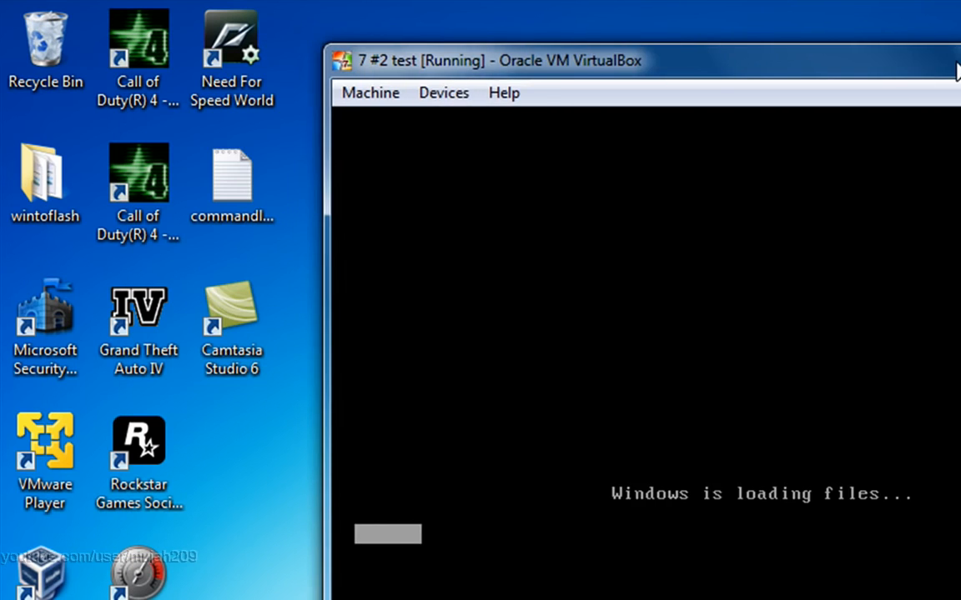
{"action": "left_click_drag", "start_coordinate": [956, 68], "coordinate": [850, 90]}
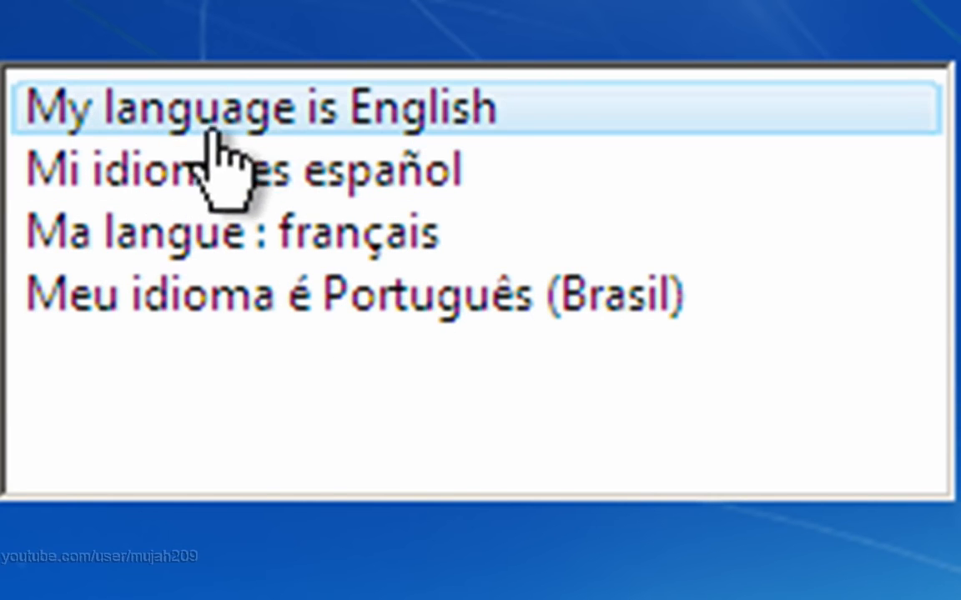
Choose English as the setup language, keep the English (United States) and US settings, and start the Windows 7 installation.
{"action": "left_click", "coordinate": [495, 123]}
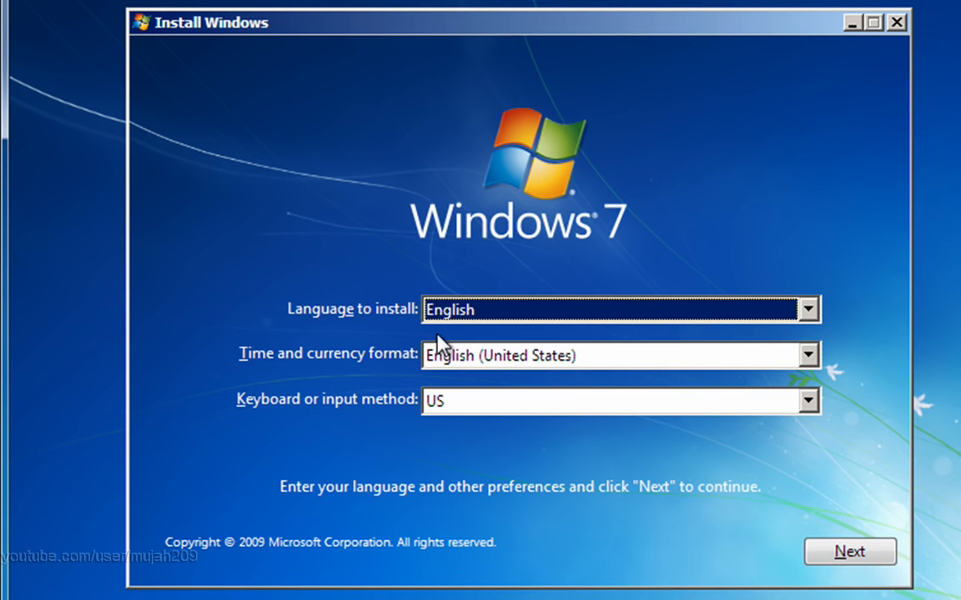
{"action": "left_click", "coordinate": [813, 319]}
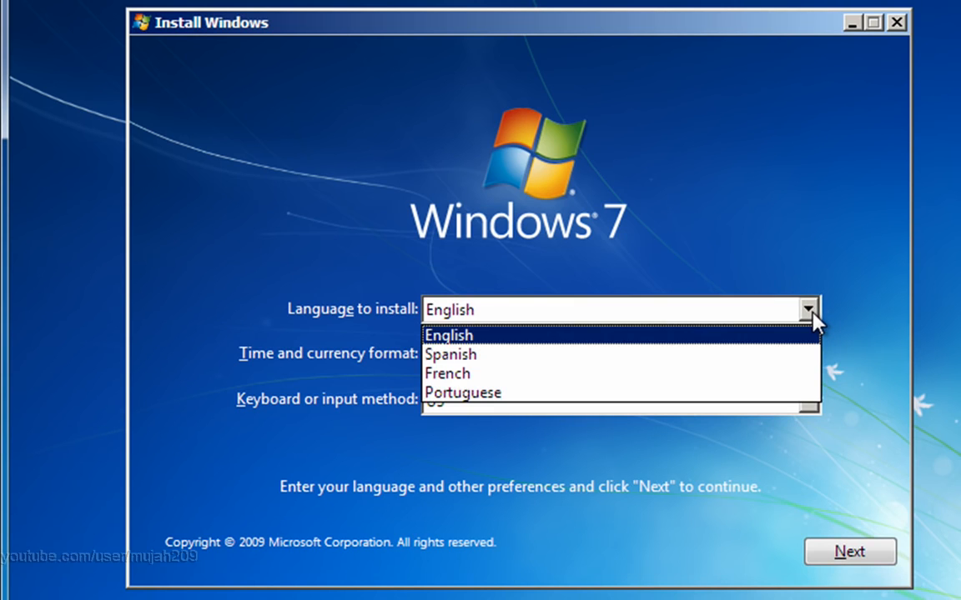
{"action": "left_click", "coordinate": [810, 317]}
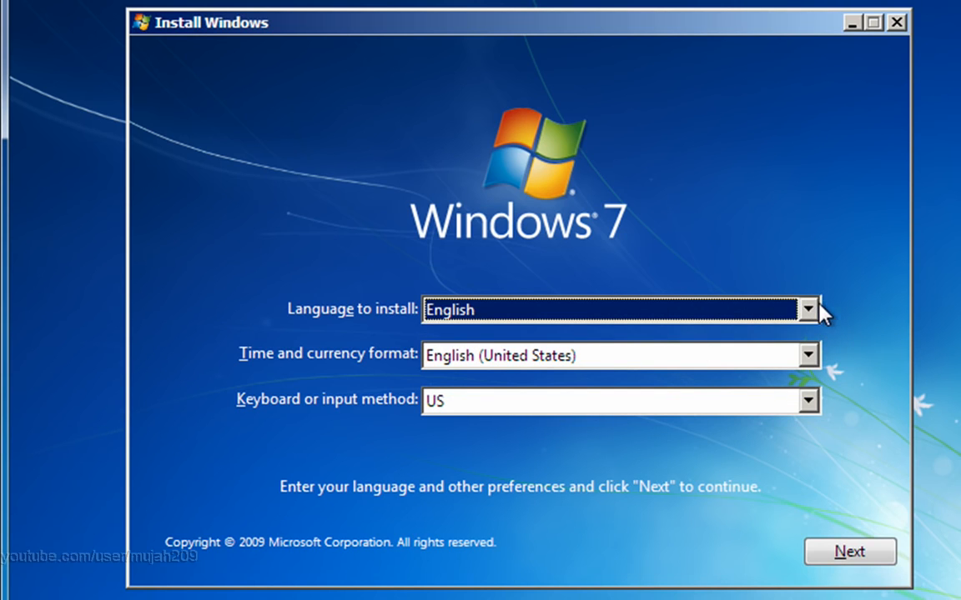
{"action": "left_click", "coordinate": [818, 308]}
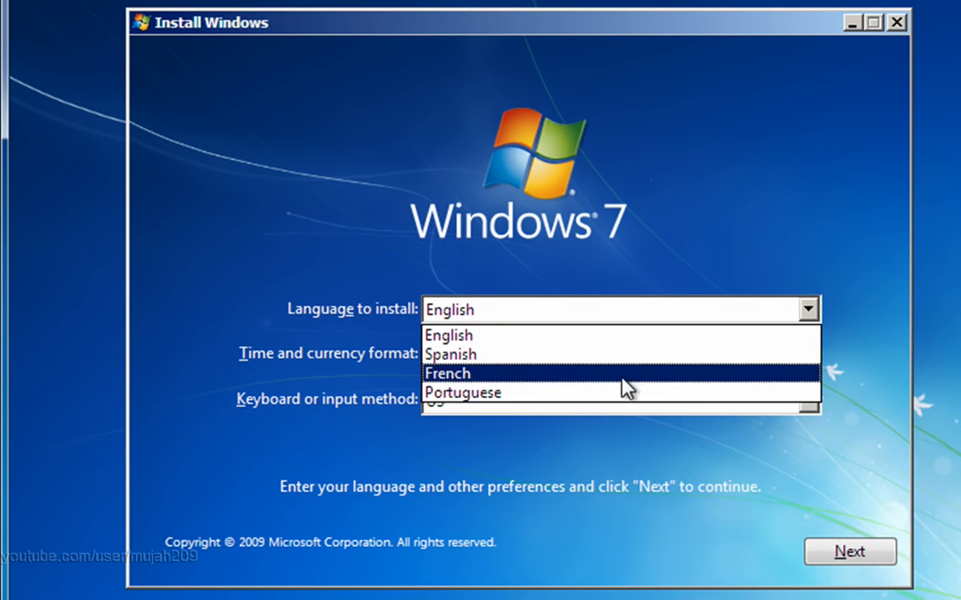
{"action": "left_click", "coordinate": [769, 190]}
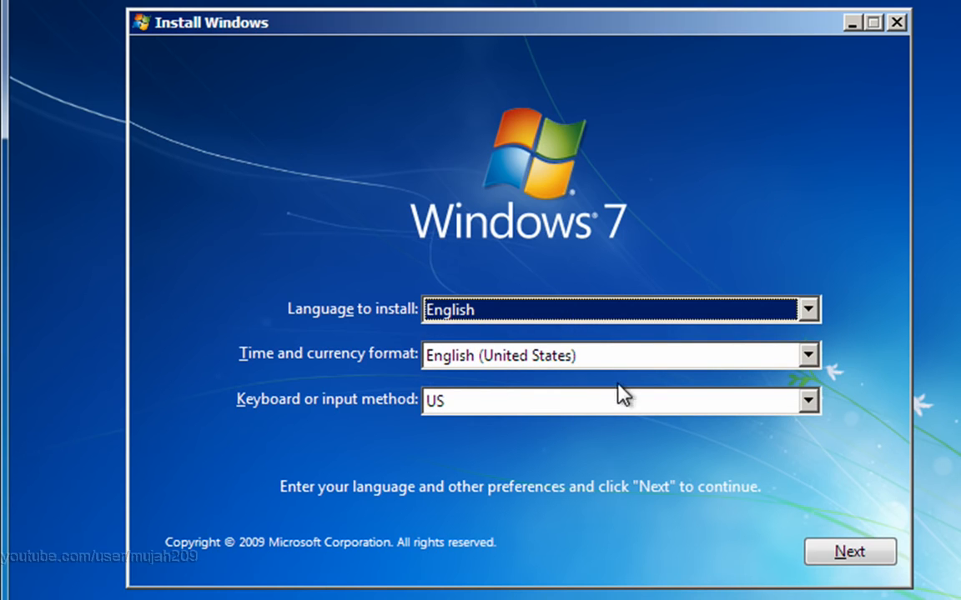
{"action": "left_click", "coordinate": [864, 550]}
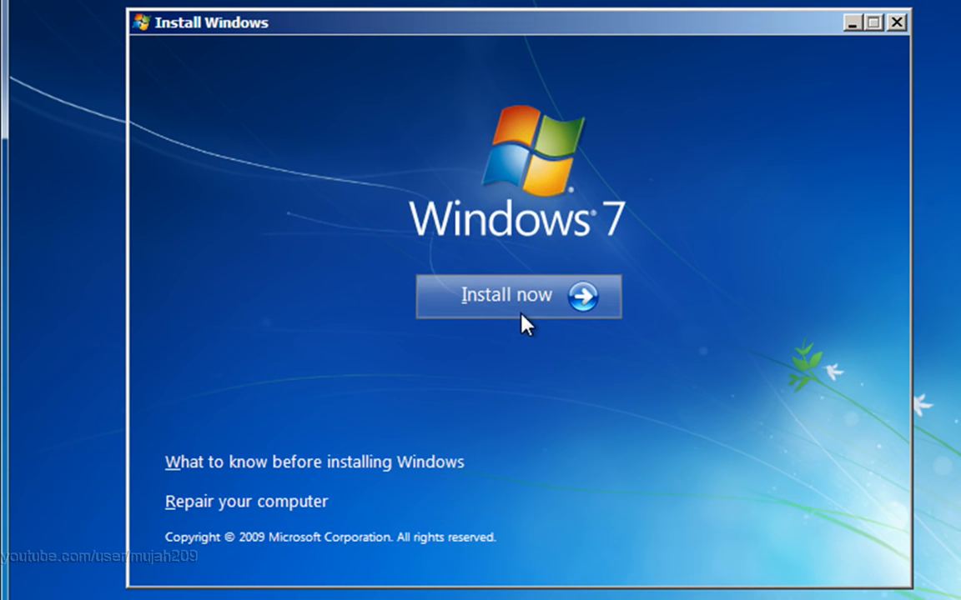
{"action": "left_click", "coordinate": [521, 314]}
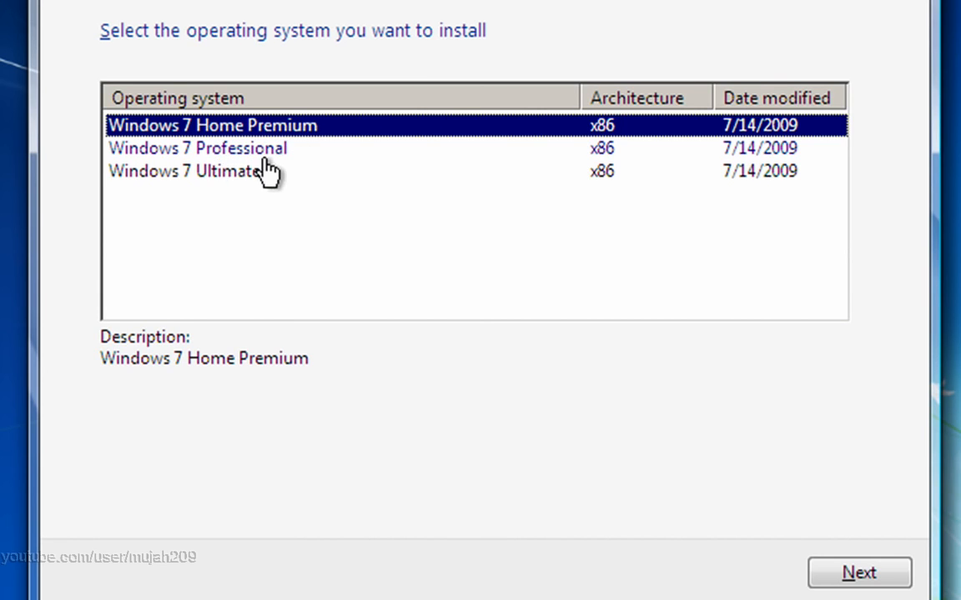
Select Windows 7 Ultimate x86 as the operating system to install and accept the license terms.
{"action": "left_click", "coordinate": [194, 173]}
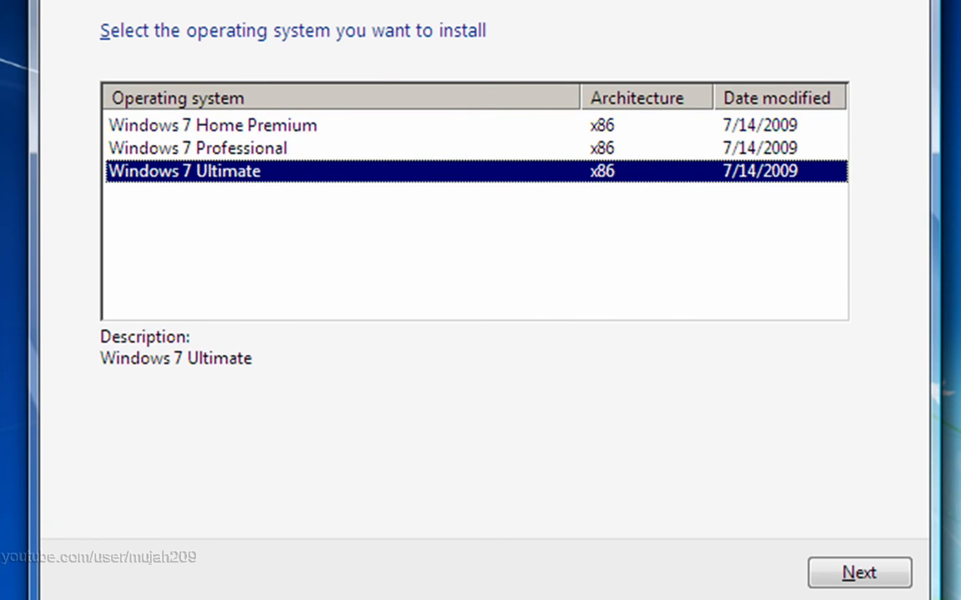
{"action": "left_click", "coordinate": [873, 573]}
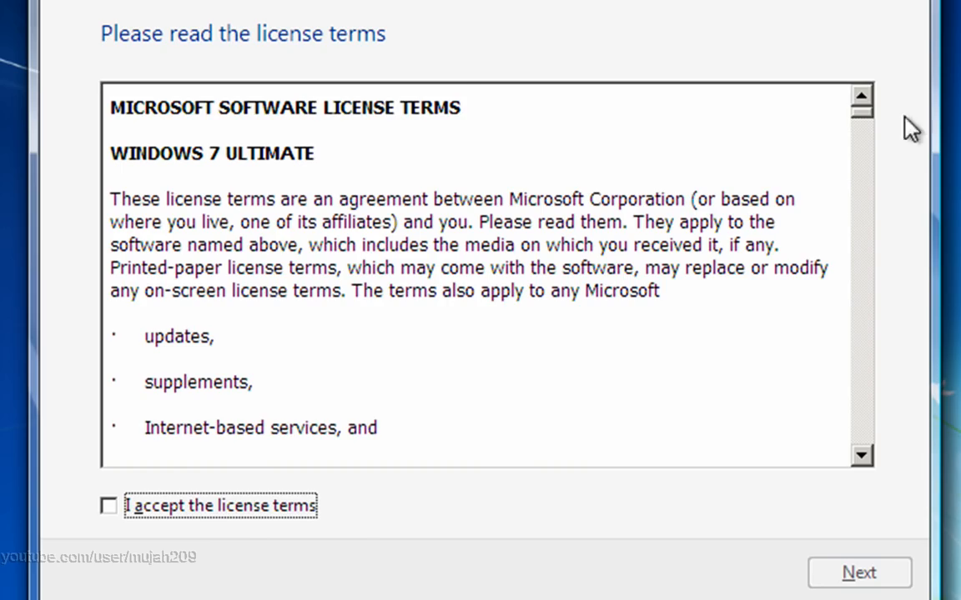
{"action": "left_click_drag", "start_coordinate": [856, 113], "coordinate": [822, 102]}
{"action": "left_click", "coordinate": [109, 507]}
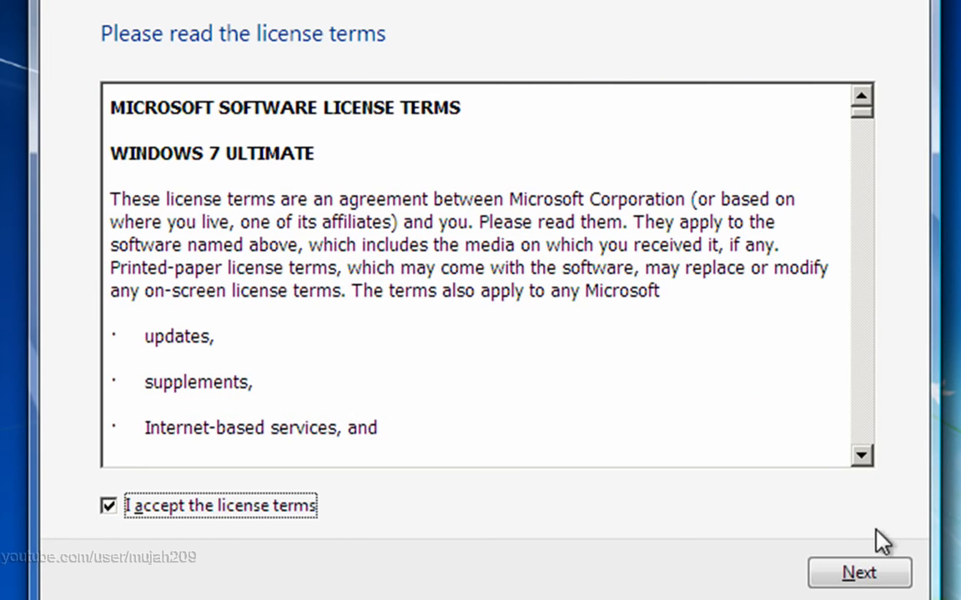
{"action": "left_click", "coordinate": [868, 575]}
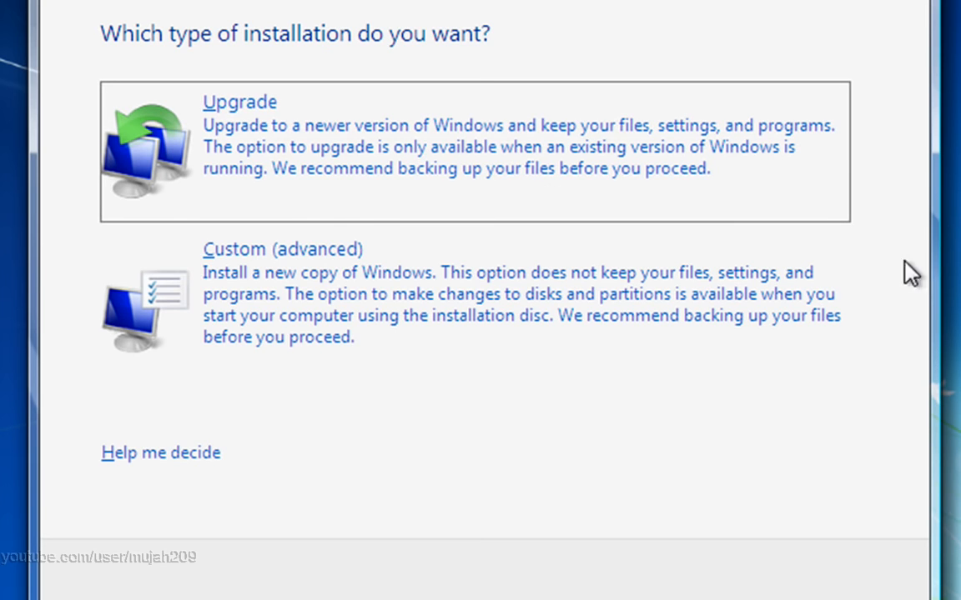
Choose a custom installation and create a new 20480 MB partition from Disk 0's unallocated space, allowing additional system partitions.
{"action": "left_click", "coordinate": [403, 294]}
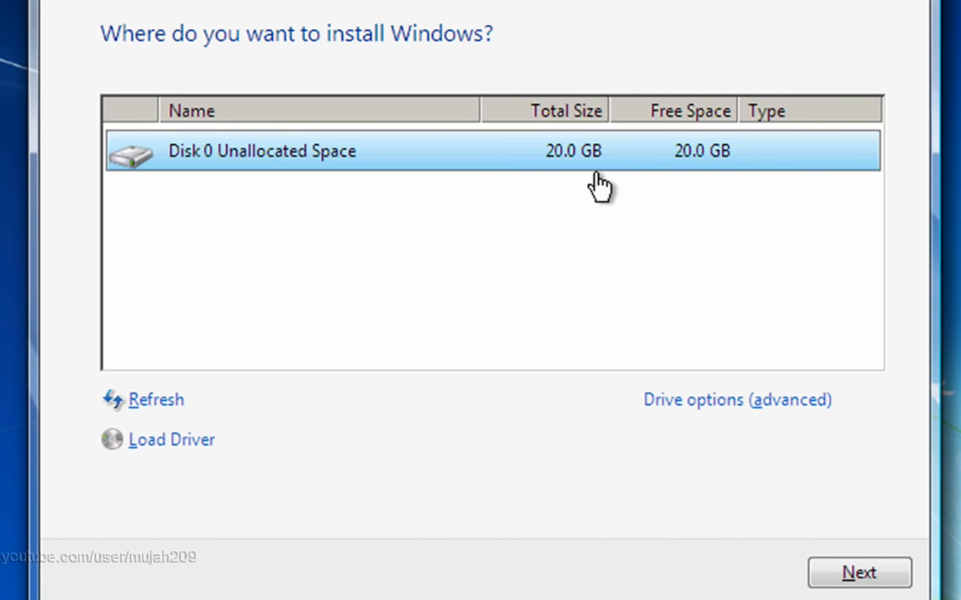
{"action": "left_click", "coordinate": [698, 401]}
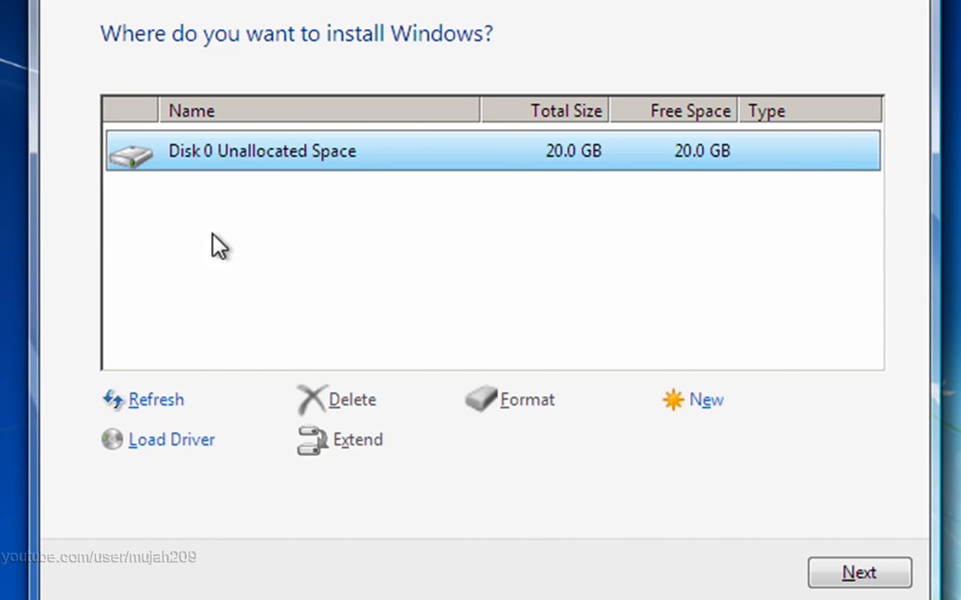
{"action": "left_click", "coordinate": [701, 405]}
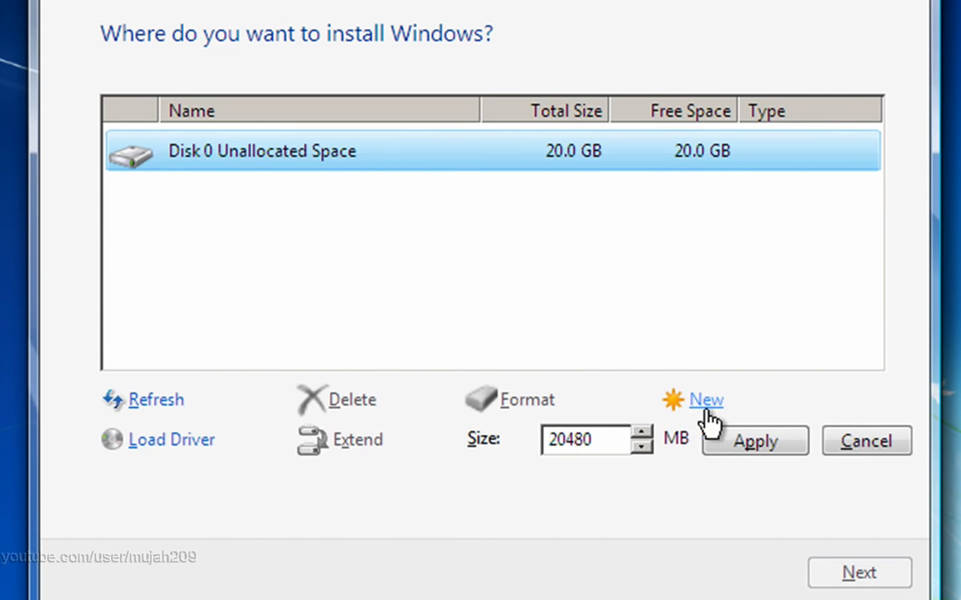
{"action": "key", "text": "ctrl+a"}
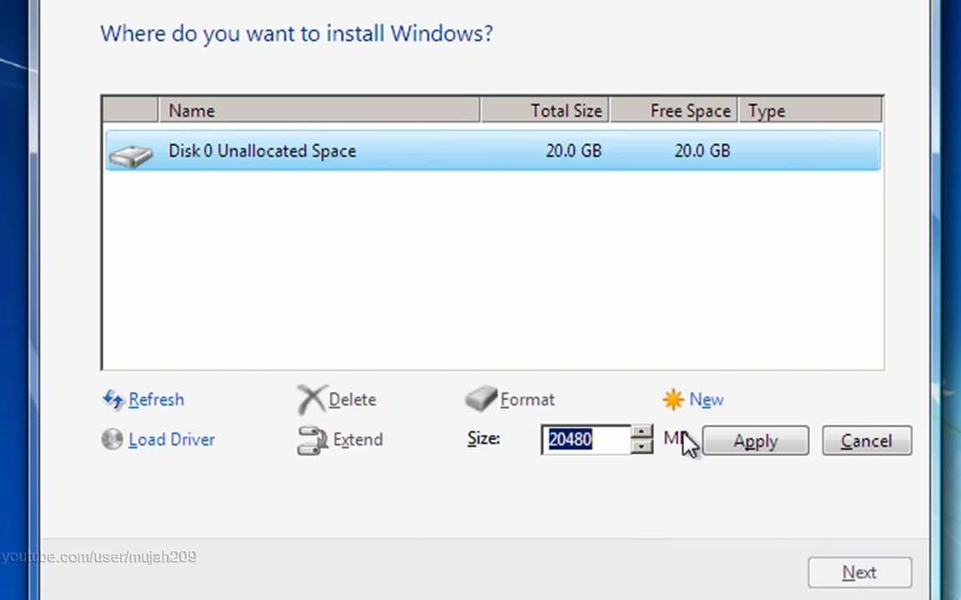
{"action": "left_click", "coordinate": [737, 445]}
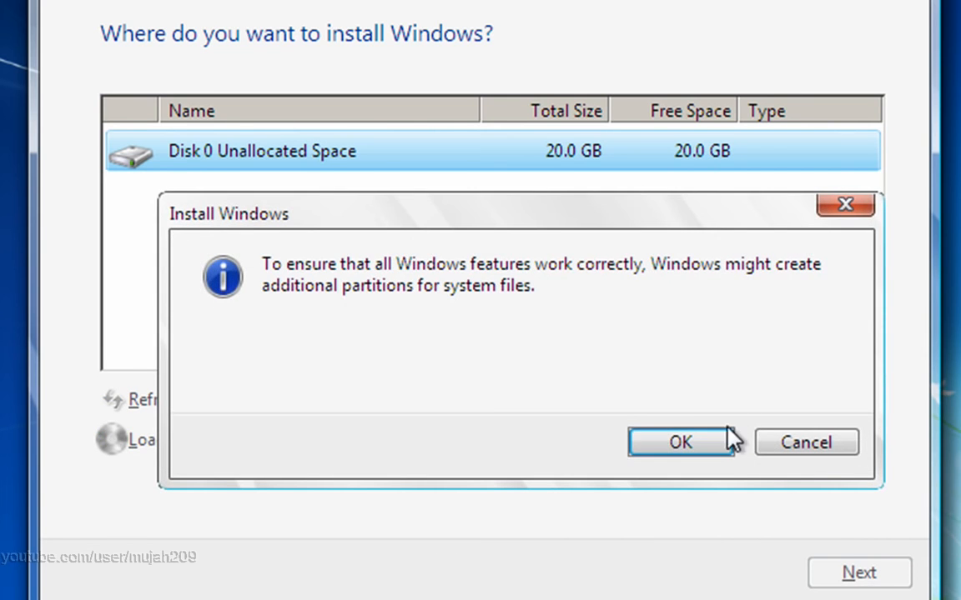
{"action": "left_click", "coordinate": [714, 443]}
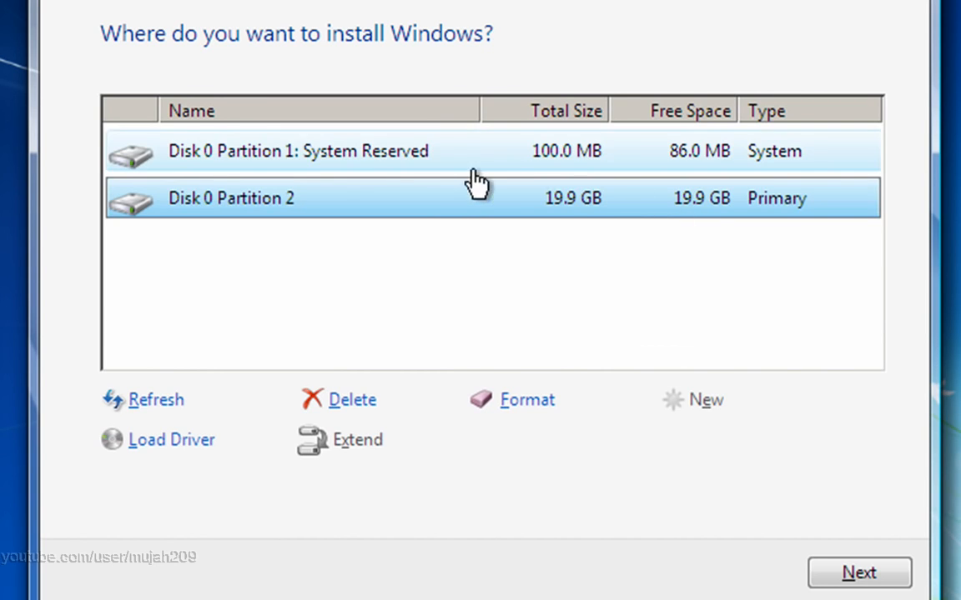
Select Disk 0 Partition 2 as the destination and begin installing Windows on it.
{"action": "left_click", "coordinate": [422, 167]}
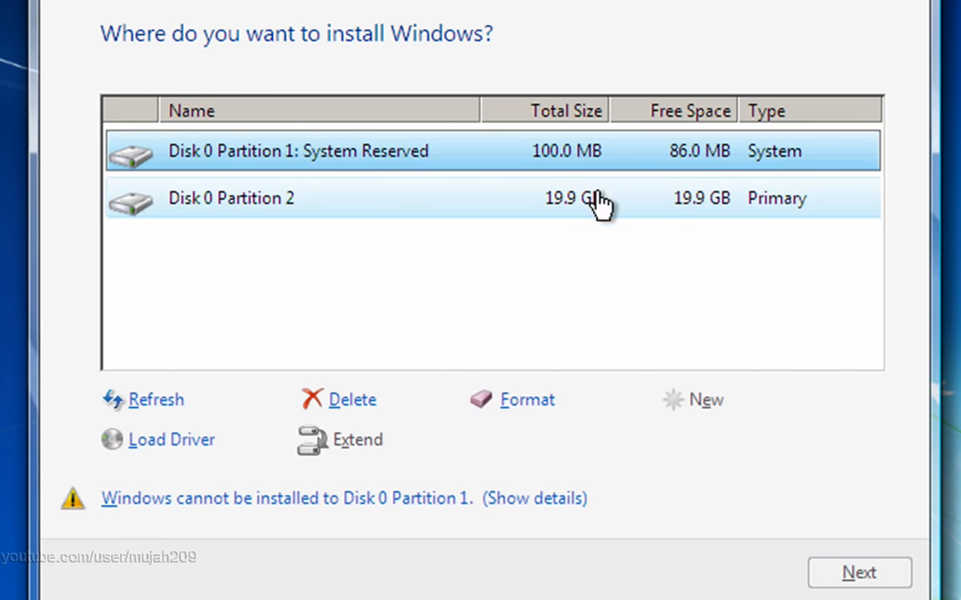
{"action": "left_click", "coordinate": [578, 214]}
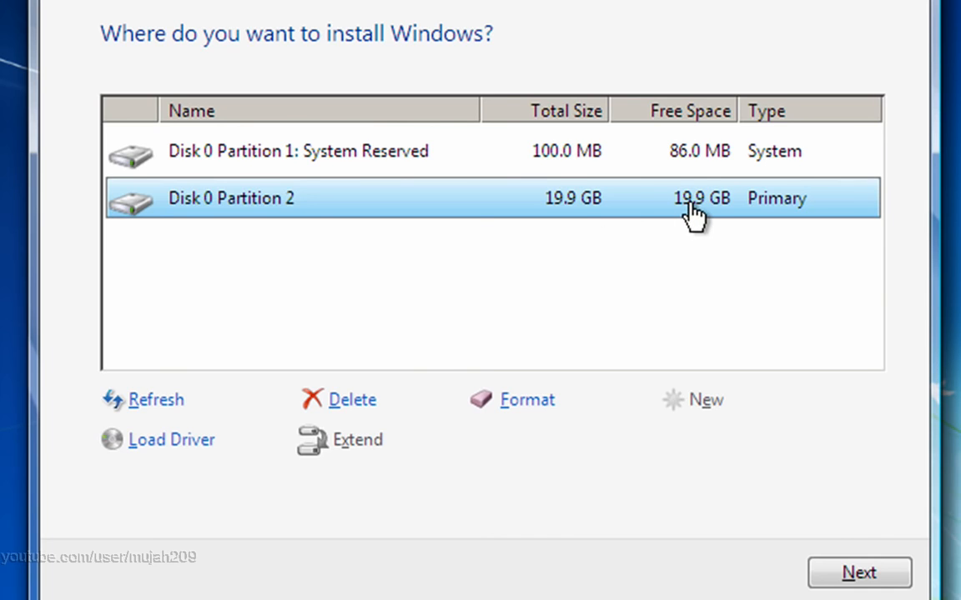
{"action": "left_click", "coordinate": [870, 574]}
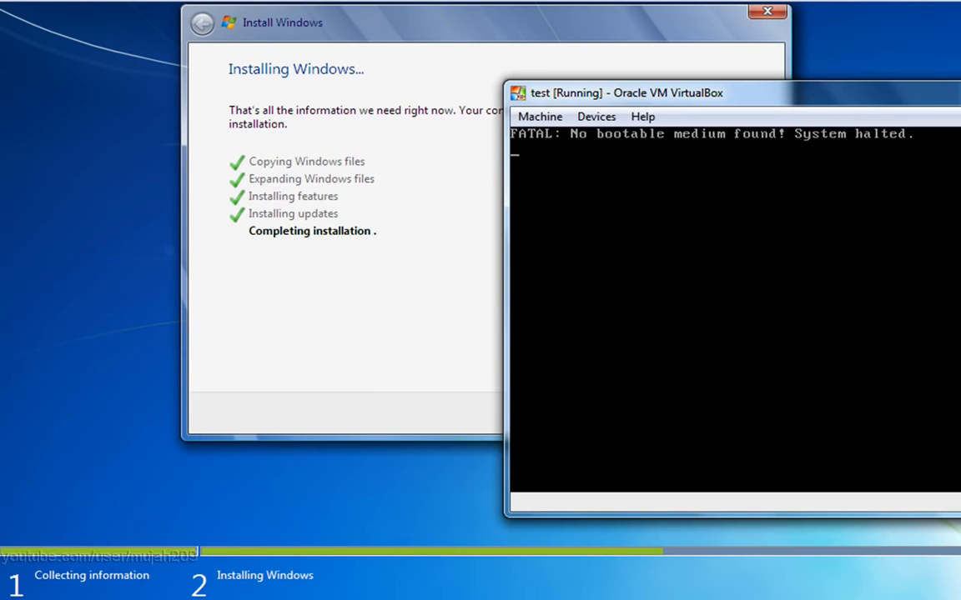
Reposition the halted "test" virtual machine's window and open its machine commands.
{"action": "left_click_drag", "start_coordinate": [959, 102], "coordinate": [789, 94]}
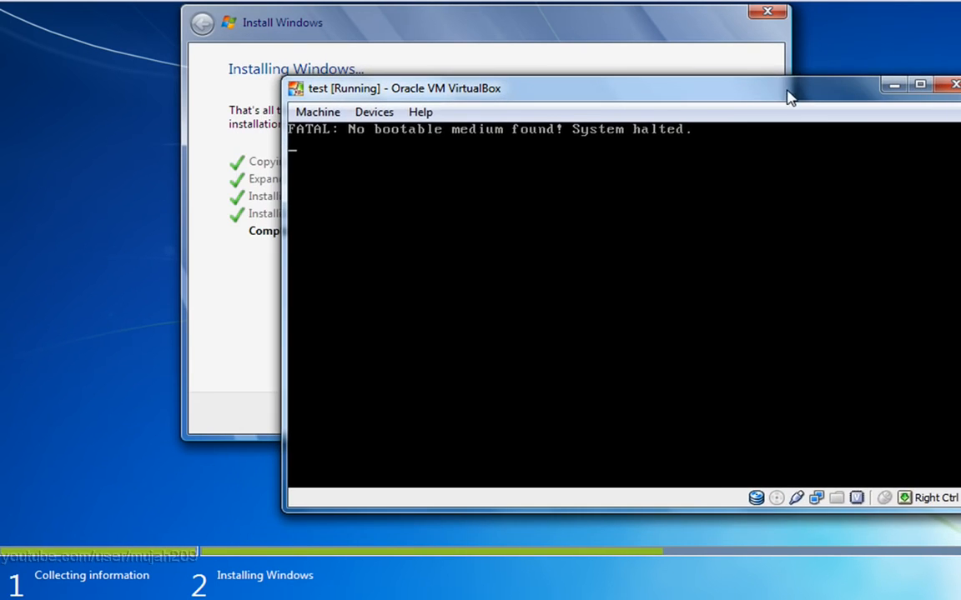
{"action": "left_click", "coordinate": [318, 112]}
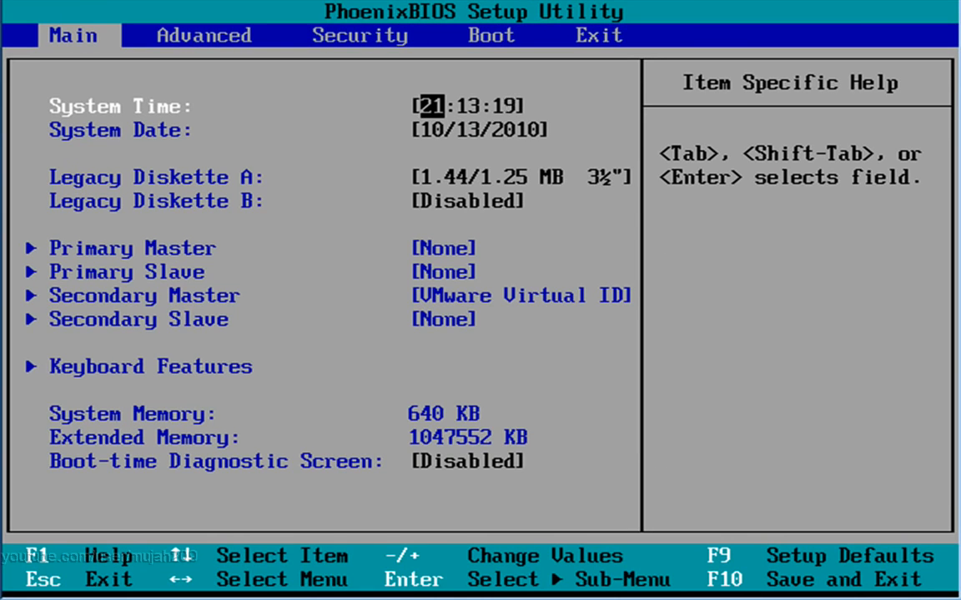
Move Hard Drive to the top of the BIOS boot order, and save the configuration changes and exit.
{"action": "key", "text": "Right"}
{"action": "key", "text": "Right"}
{"action": "key", "text": "Right"}
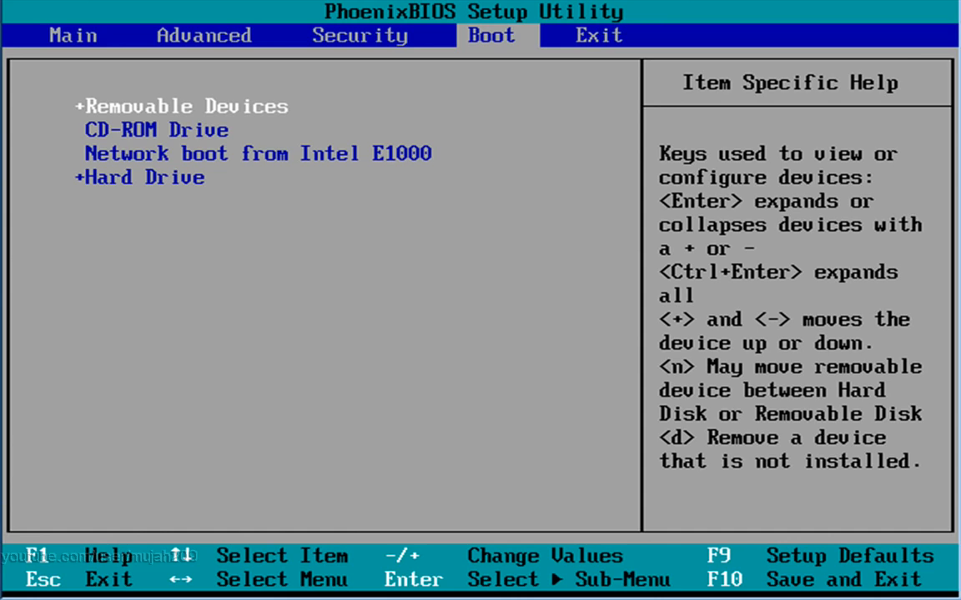
{"action": "key", "text": "Down"}
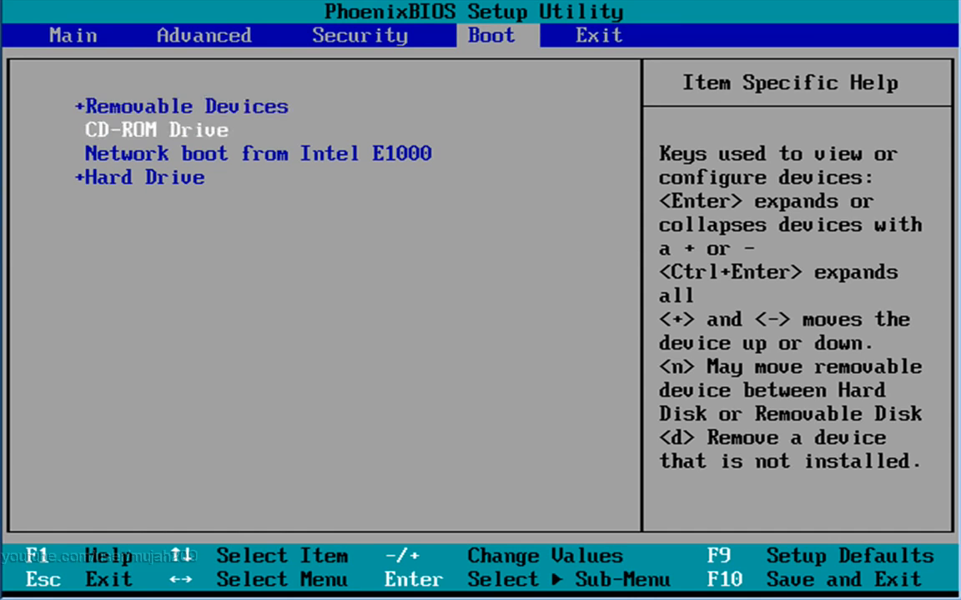
{"action": "key", "text": "Down"}
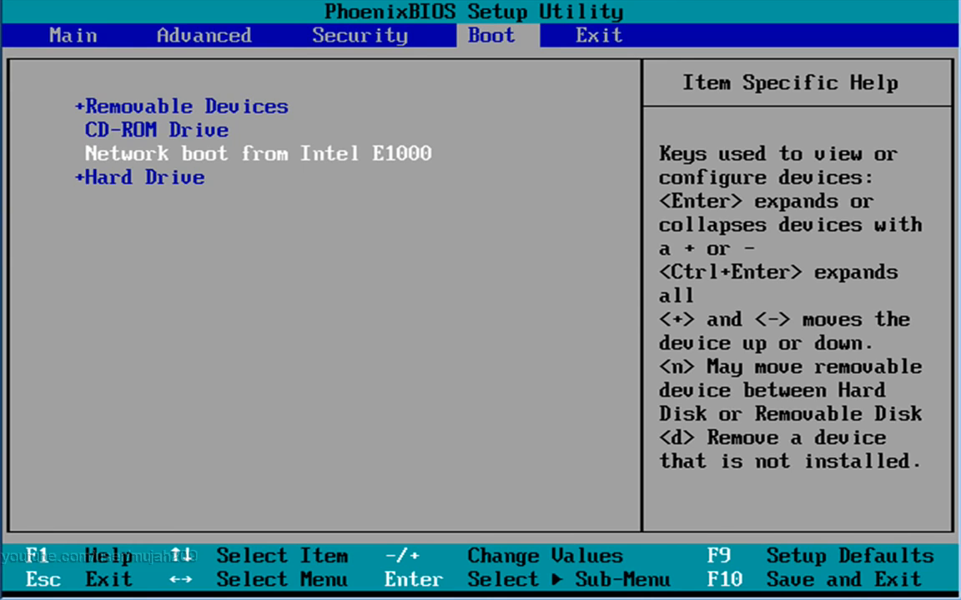
{"action": "key", "text": "Down"}
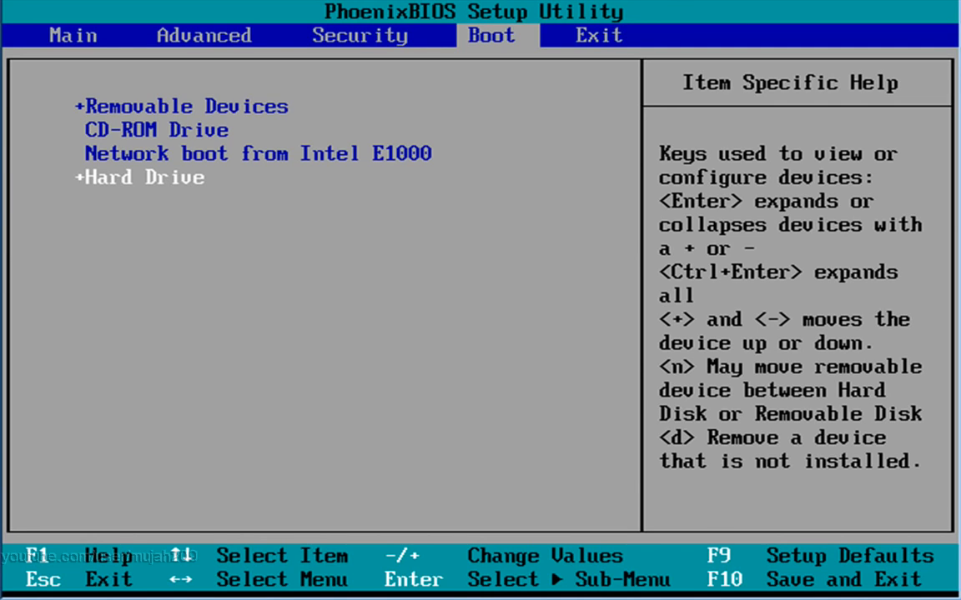
{"action": "key", "text": "plus"}
{"action": "key", "text": "plus"}
{"action": "key", "text": "plus"}
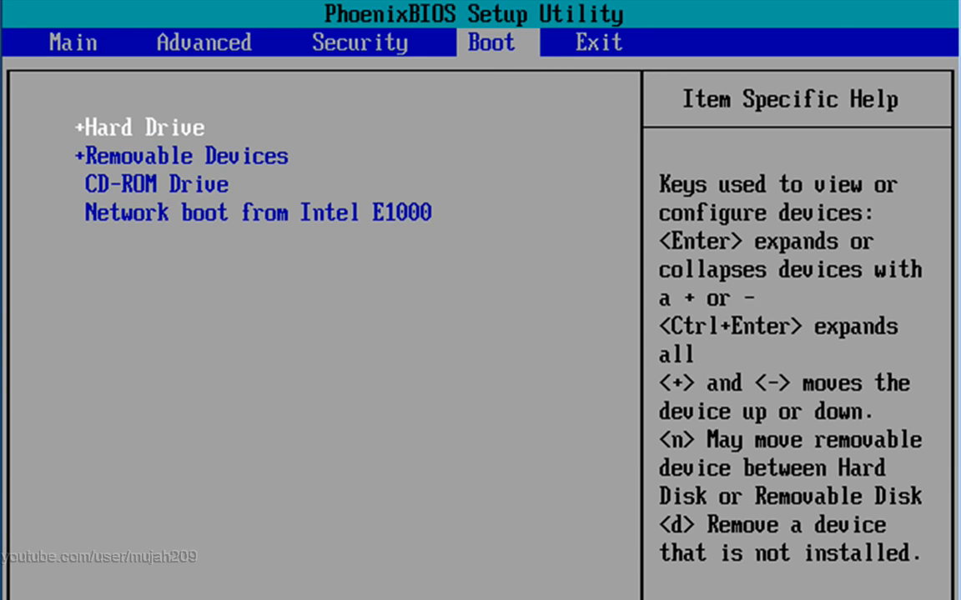
{"action": "key", "text": "F10"}
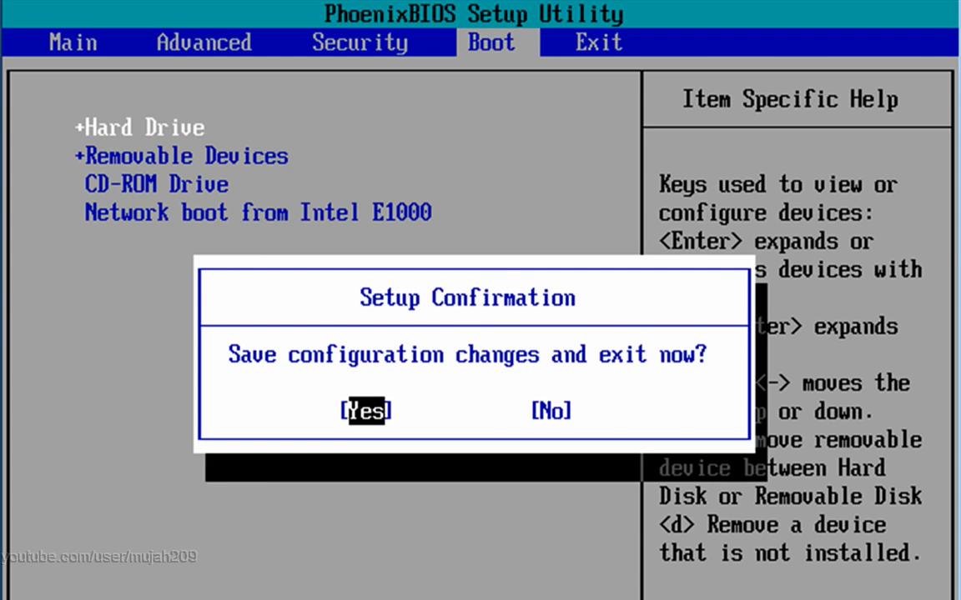
{"action": "key", "text": "Return"}
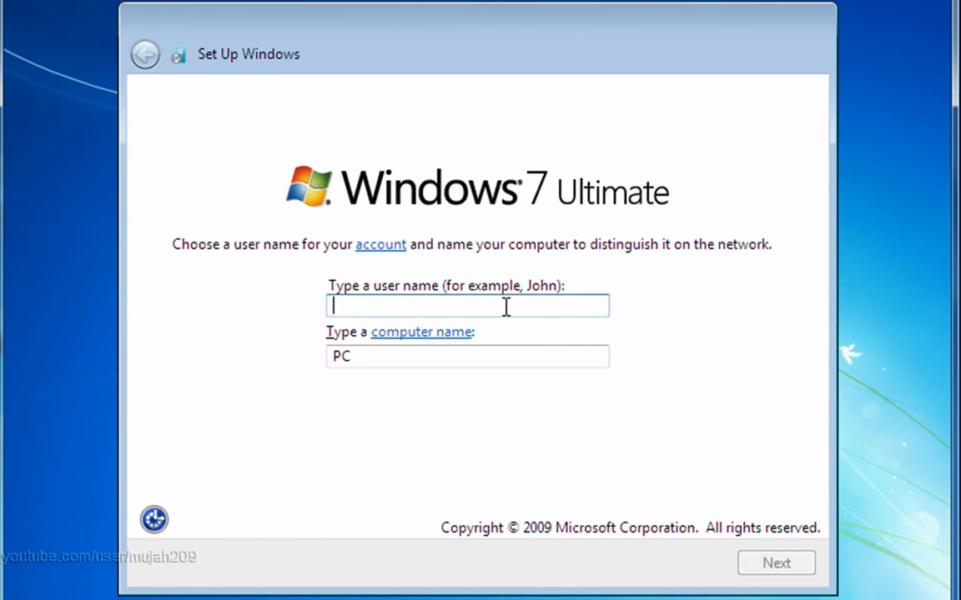
Enter the account's user name, keep the computer name derived from it, and continue the Windows setup.
{"action": "type", "text": "mujah"}
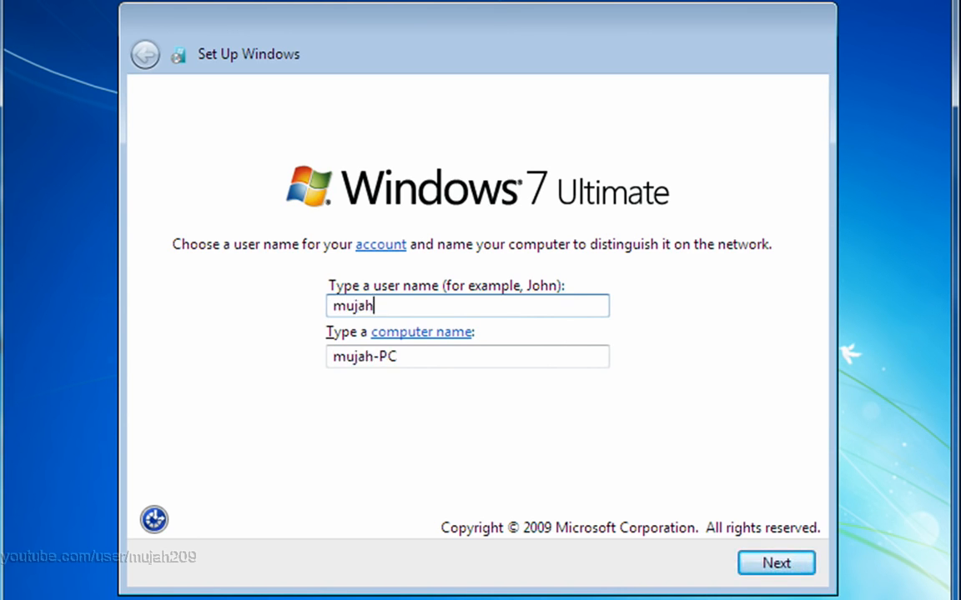
{"action": "type", "text": "2009"}
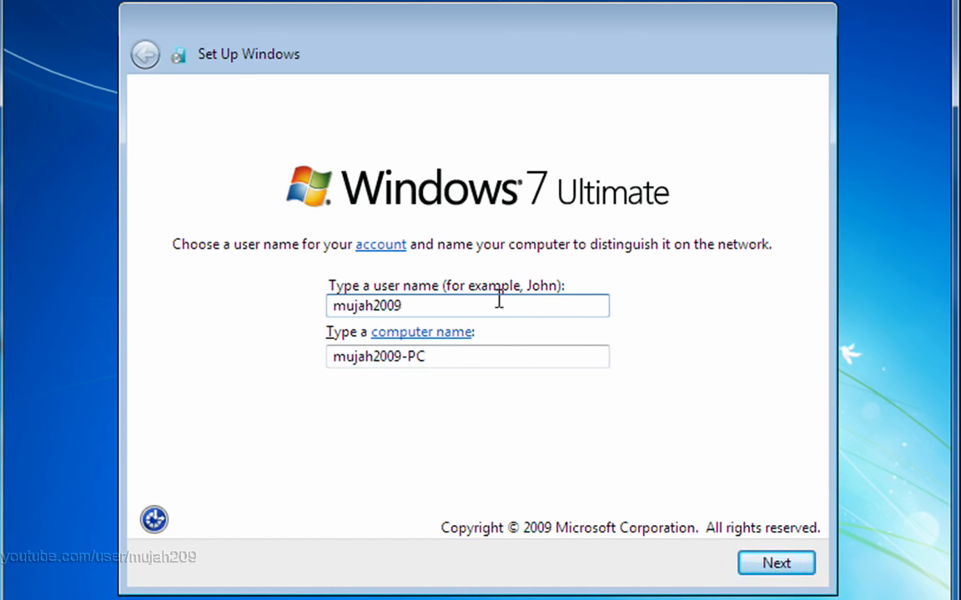
{"action": "left_click_drag", "start_coordinate": [448, 306], "coordinate": [480, 306]}
{"action": "left_click", "coordinate": [774, 566]}
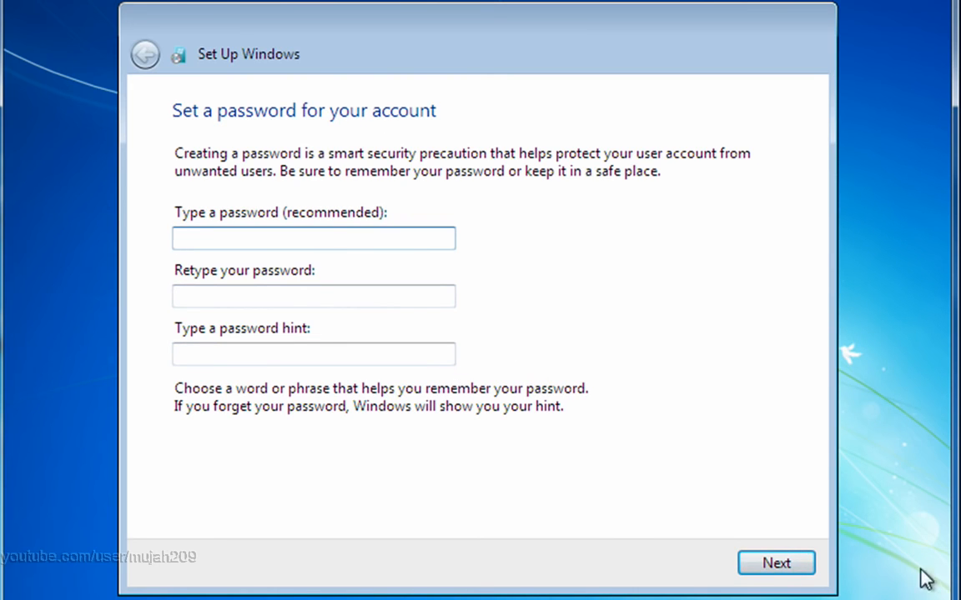
Continue without an account password or product key, leaving automatic activation when online enabled.
{"action": "left_click", "coordinate": [776, 565]}
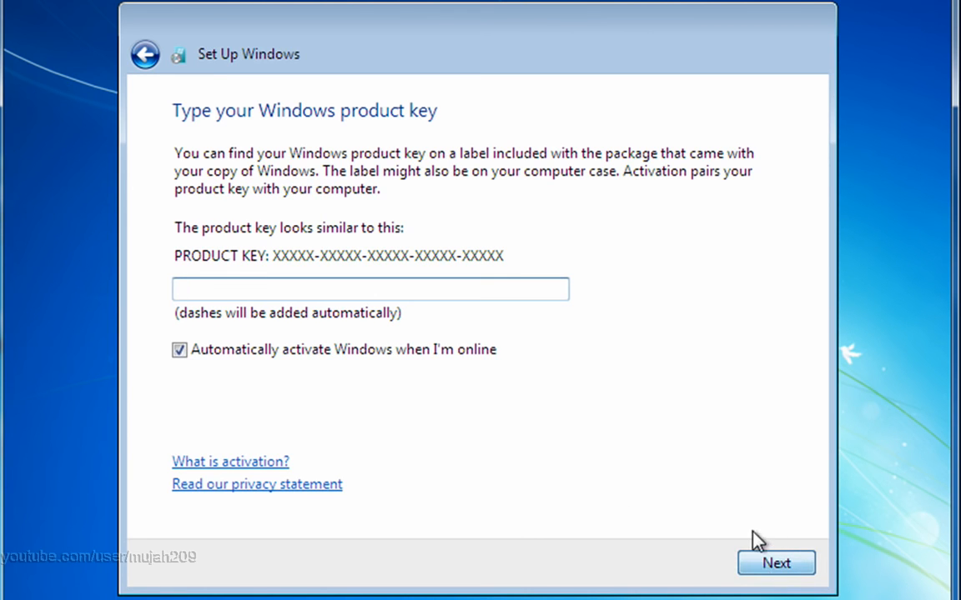
{"action": "key", "text": "Return"}
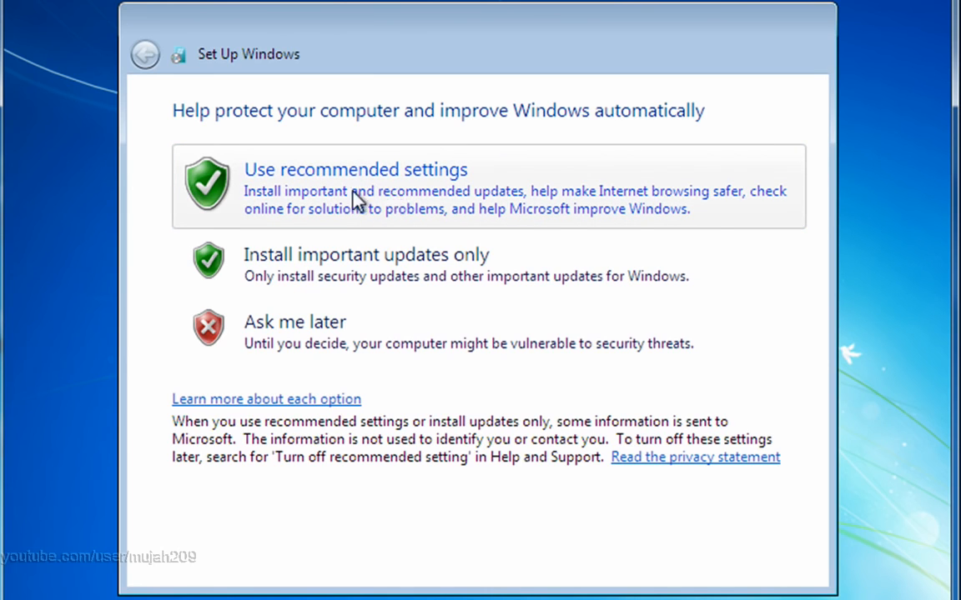
Finish Windows setup with the recommended update settings, the default Pacific Time date and time settings, and the Public network location.
{"action": "left_click", "coordinate": [496, 213]}
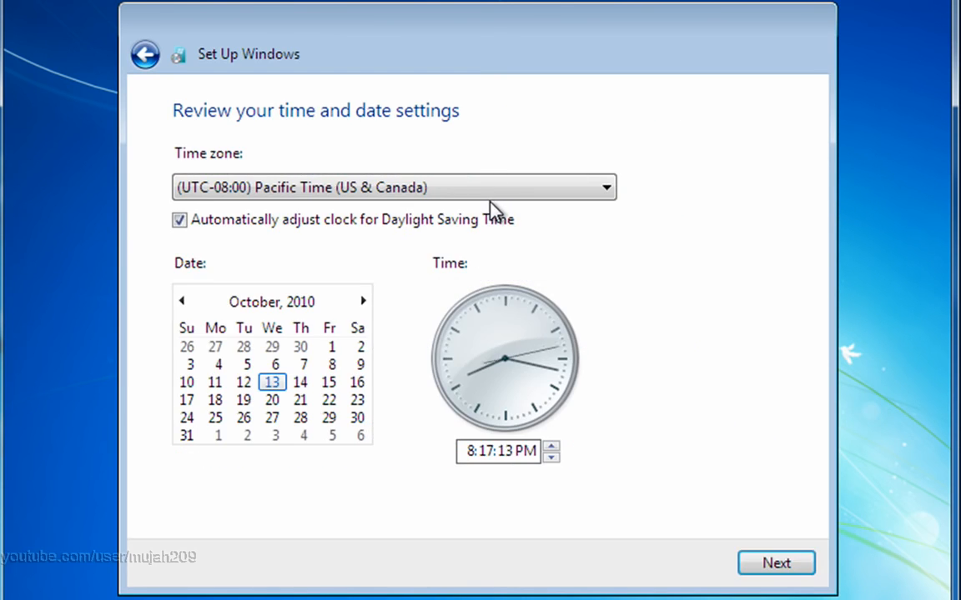
{"action": "left_click", "coordinate": [784, 564]}
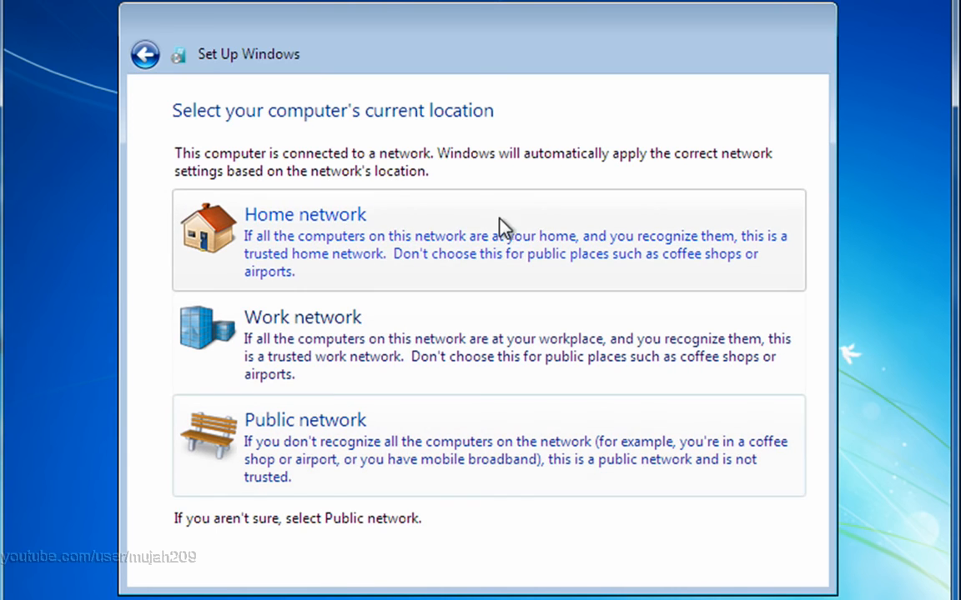
{"action": "left_click", "coordinate": [421, 450]}
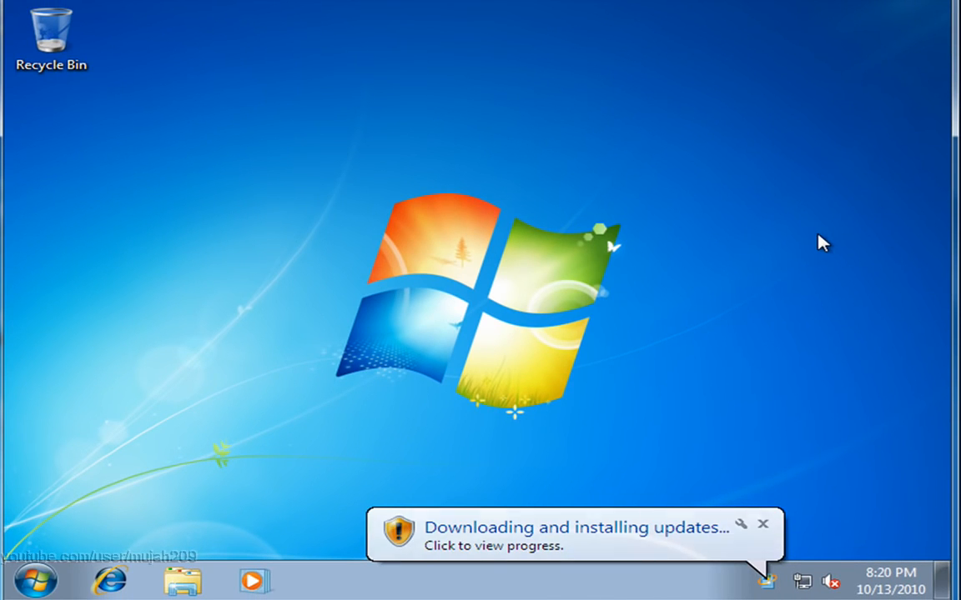
Dismiss the update download notification and check the hidden notification icons.
{"action": "left_click", "coordinate": [762, 527]}
{"action": "left_click", "coordinate": [773, 582]}
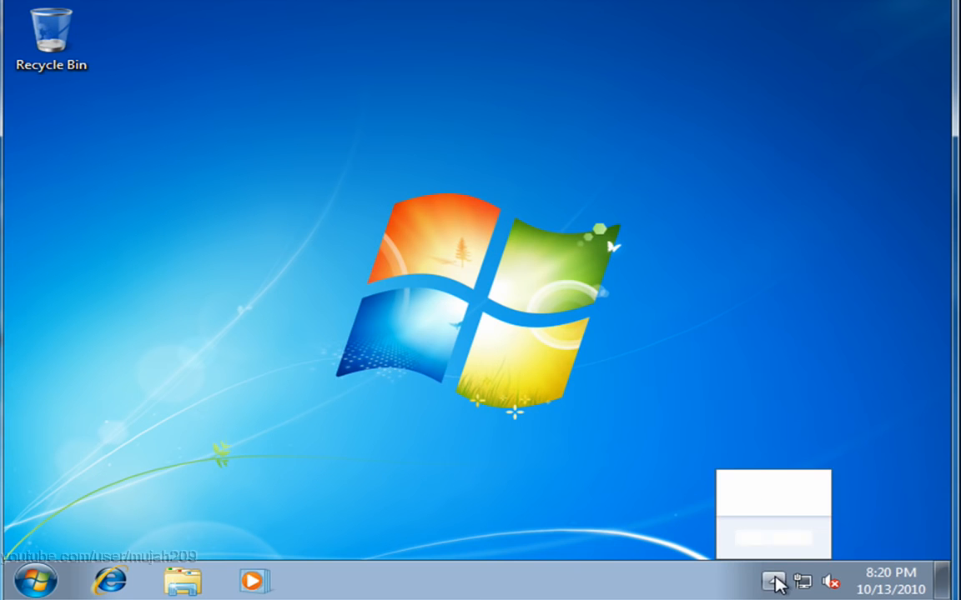
{"action": "left_click", "coordinate": [759, 356]}
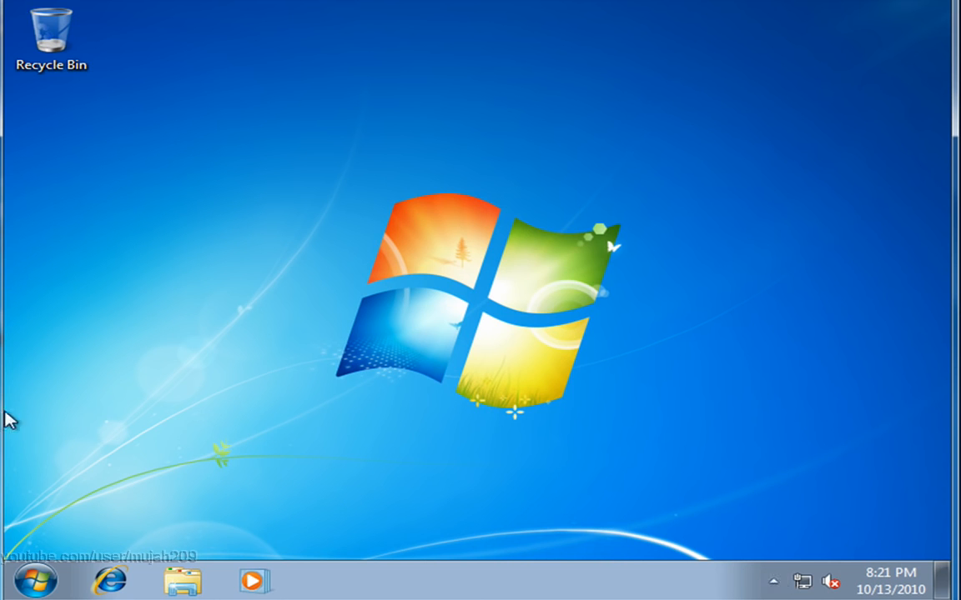
Open the computer's system properties and examine the Windows edition, processor, memory, system type and computer name.
{"action": "left_click", "coordinate": [40, 582]}
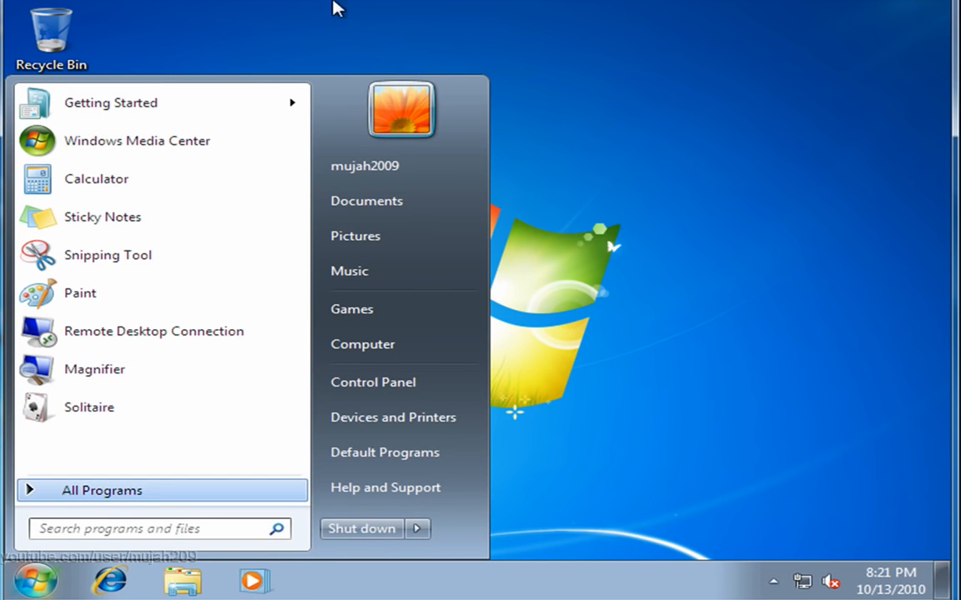
{"action": "right_click", "coordinate": [394, 353]}
{"action": "left_click", "coordinate": [464, 518]}
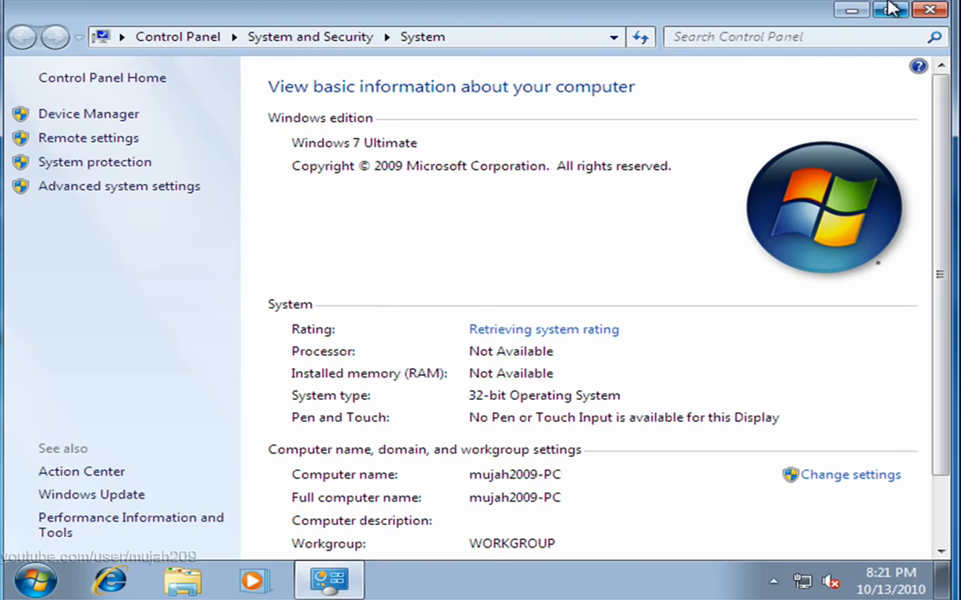
{"action": "scroll", "coordinate": [626, 247], "scroll_direction": "down", "scroll_amount": 2}
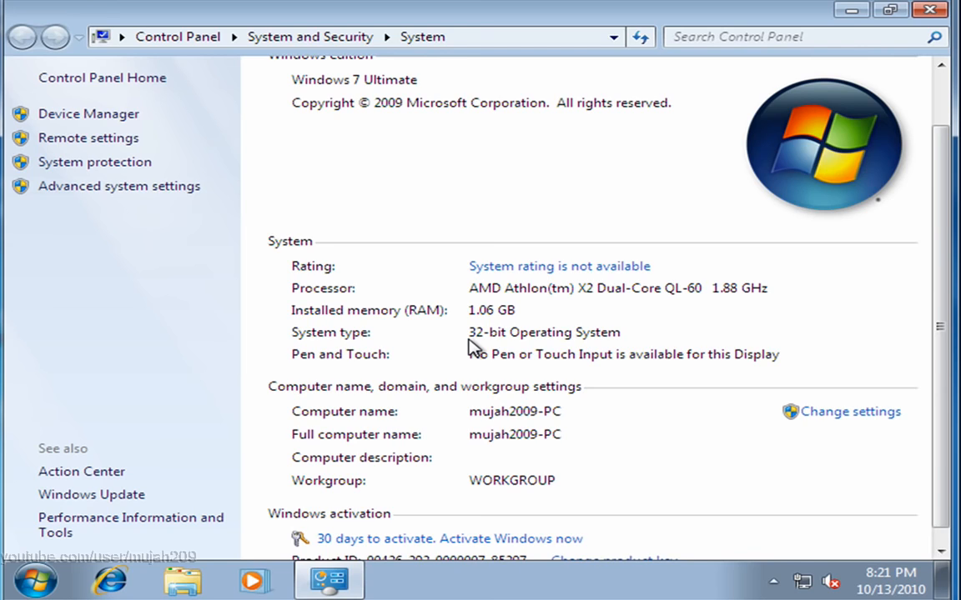
{"action": "scroll", "coordinate": [938, 278], "scroll_direction": "up", "scroll_amount": 2}
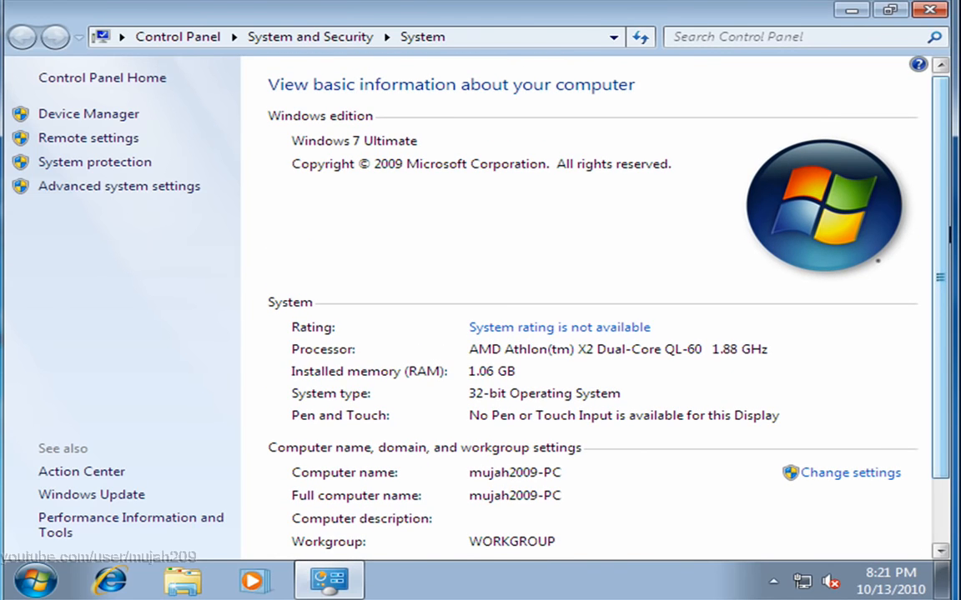
{"action": "left_click_drag", "start_coordinate": [948, 225], "coordinate": [945, 257]}
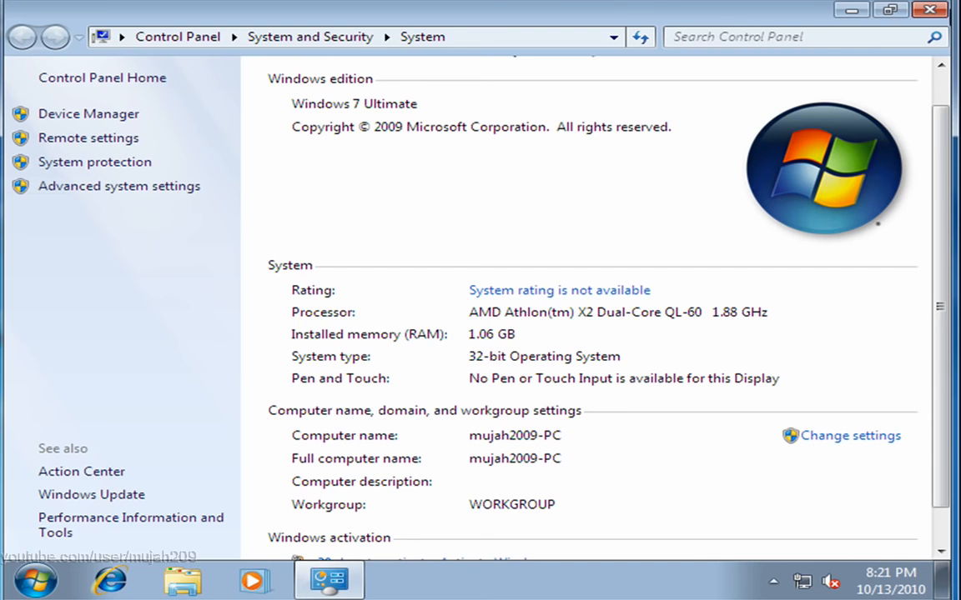
Restore the System window to a smaller size, move it aside and maximize it again.
{"action": "left_click", "coordinate": [852, 11]}
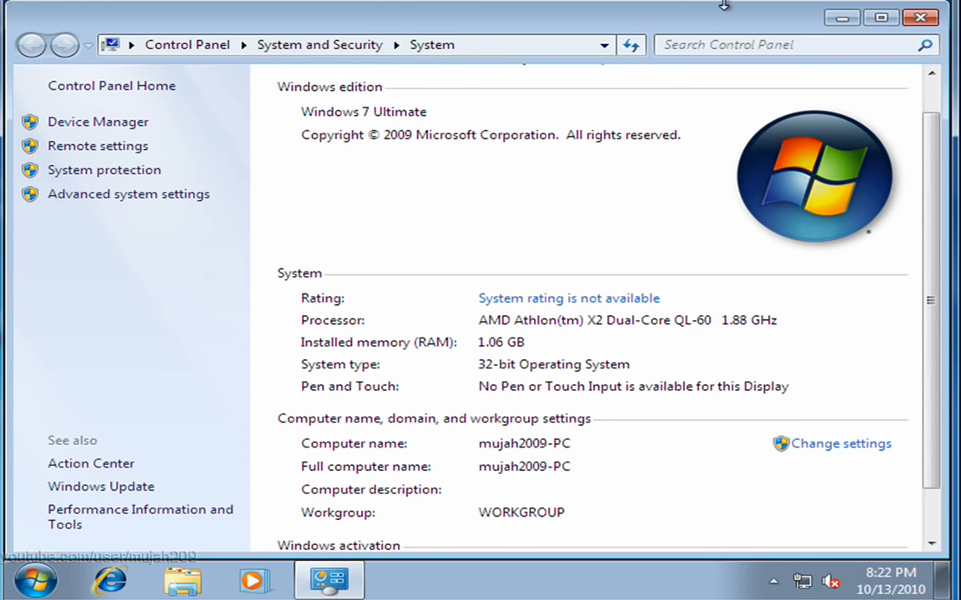
{"action": "left_click", "coordinate": [881, 17]}
{"action": "left_click", "coordinate": [891, 13]}
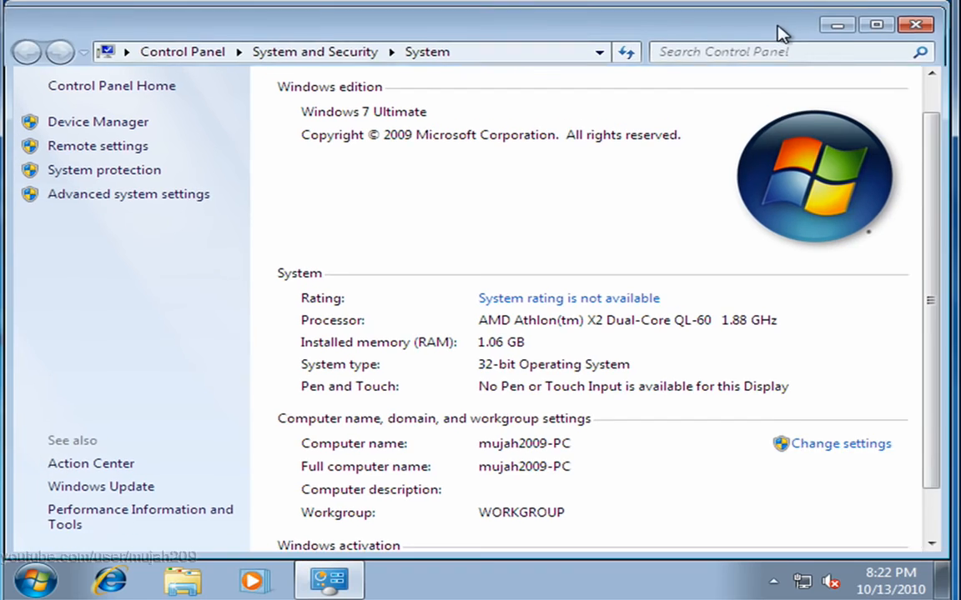
{"action": "left_click_drag", "start_coordinate": [776, 30], "coordinate": [293, 203]}
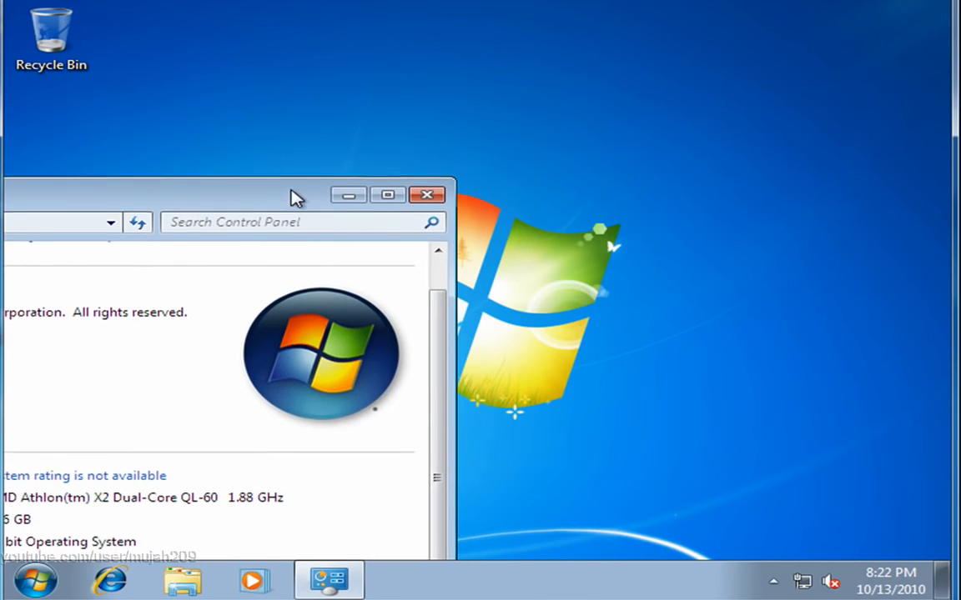
{"action": "double_click", "coordinate": [296, 198]}
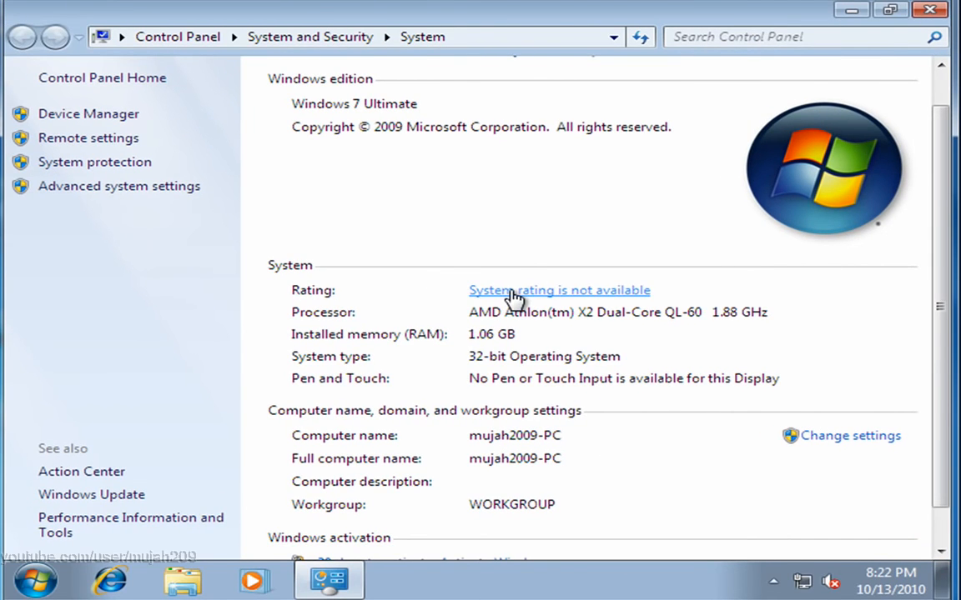
View the system rating details in Performance Information and Tools and close the window.
{"action": "left_click", "coordinate": [515, 294]}
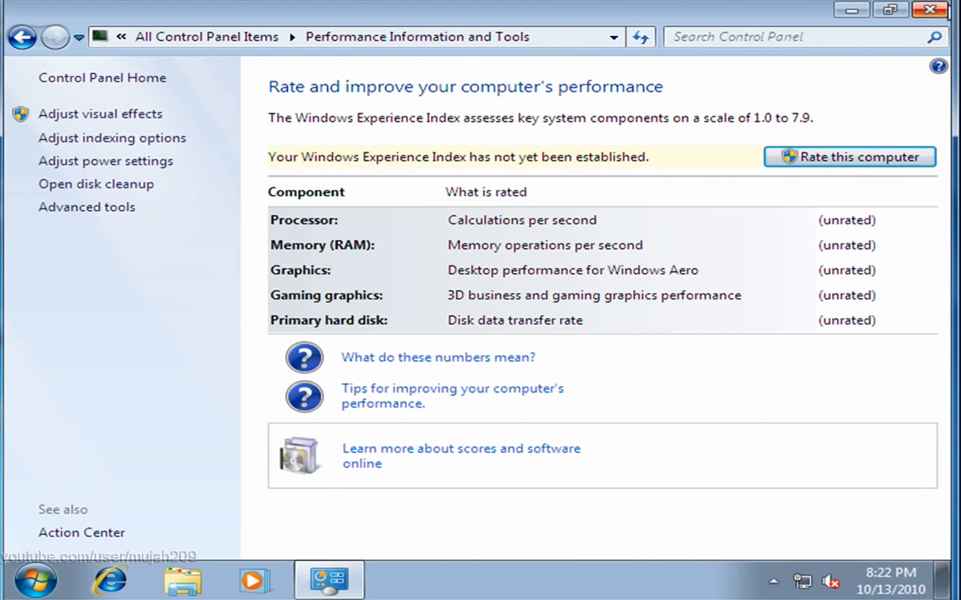
{"action": "left_click", "coordinate": [932, 11]}
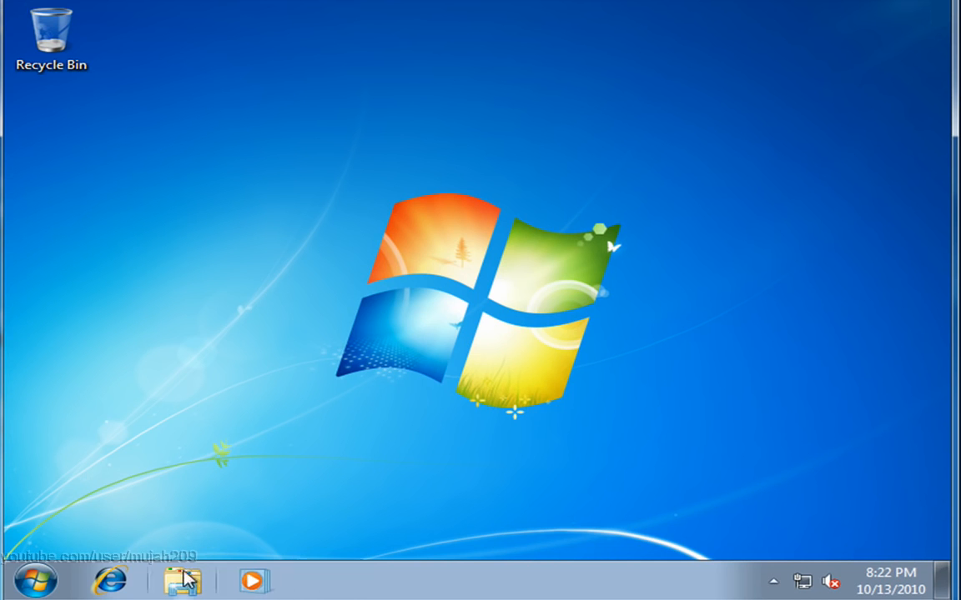
Reopen the computer's system properties, examine the Windows activation status and product key option, and close the window.
{"action": "left_click", "coordinate": [47, 578]}
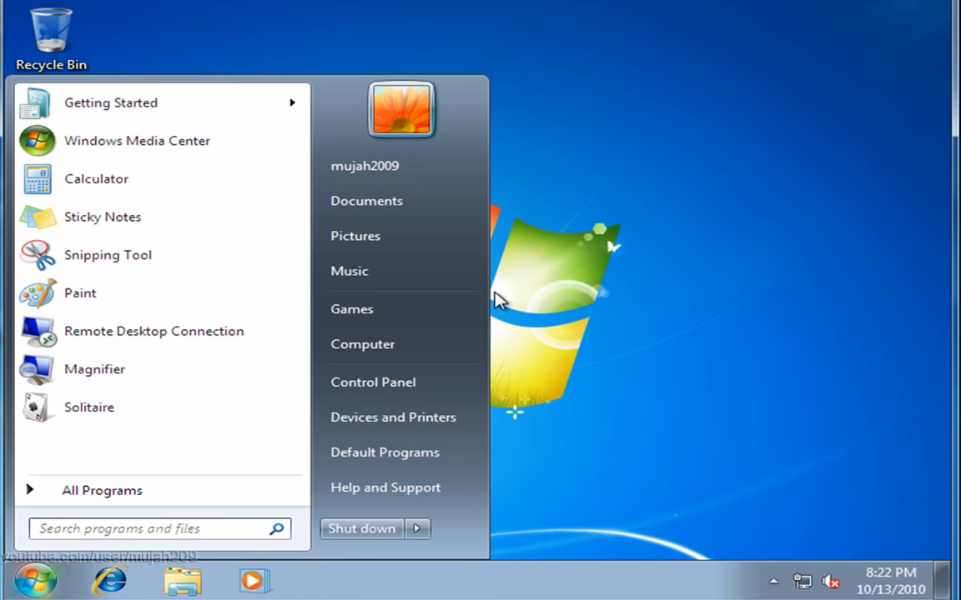
{"action": "right_click", "coordinate": [447, 342]}
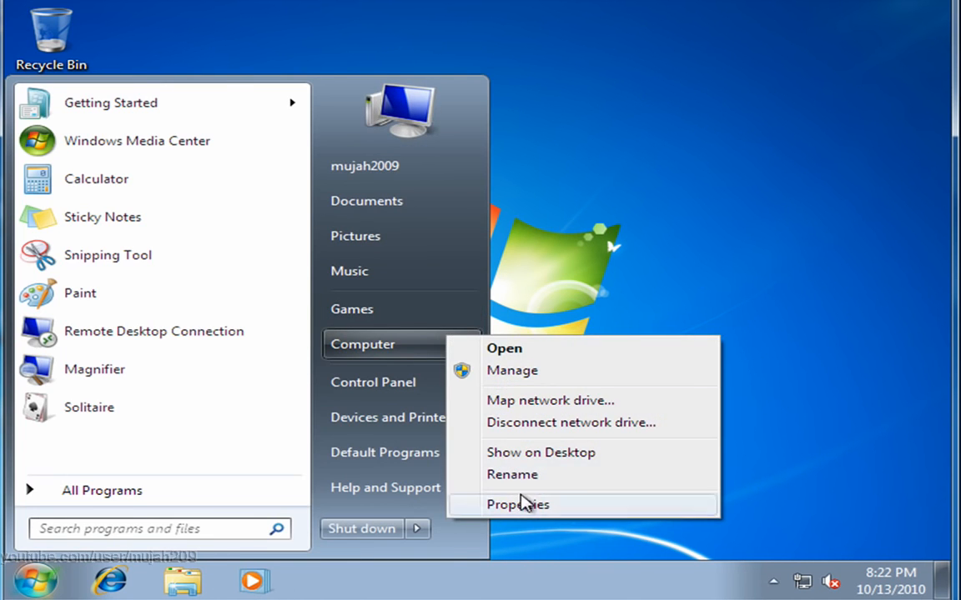
{"action": "left_click", "coordinate": [522, 504]}
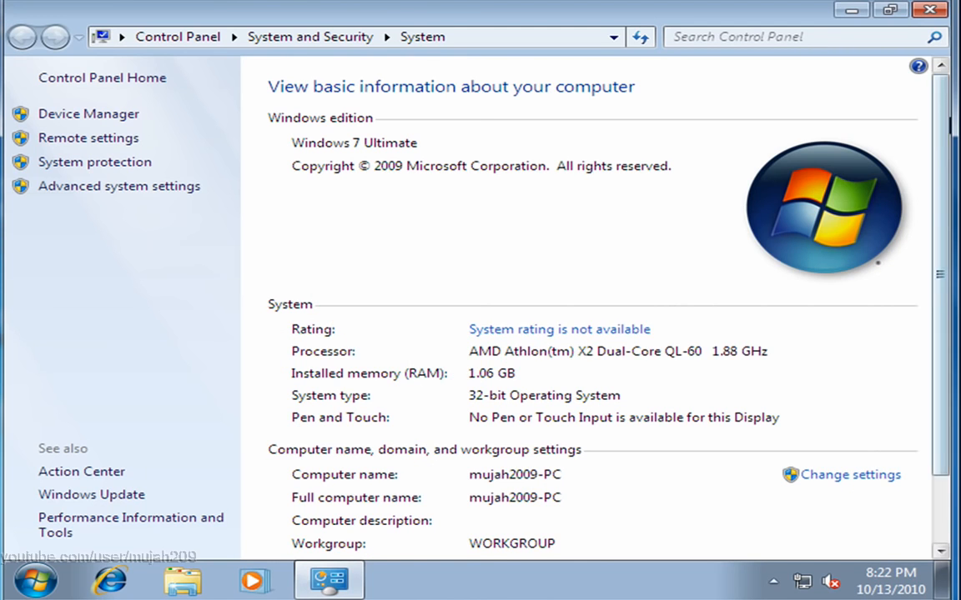
{"action": "scroll", "coordinate": [631, 221], "scroll_direction": "down", "scroll_amount": 1}
{"action": "scroll", "coordinate": [549, 273], "scroll_direction": "down", "scroll_amount": 1}
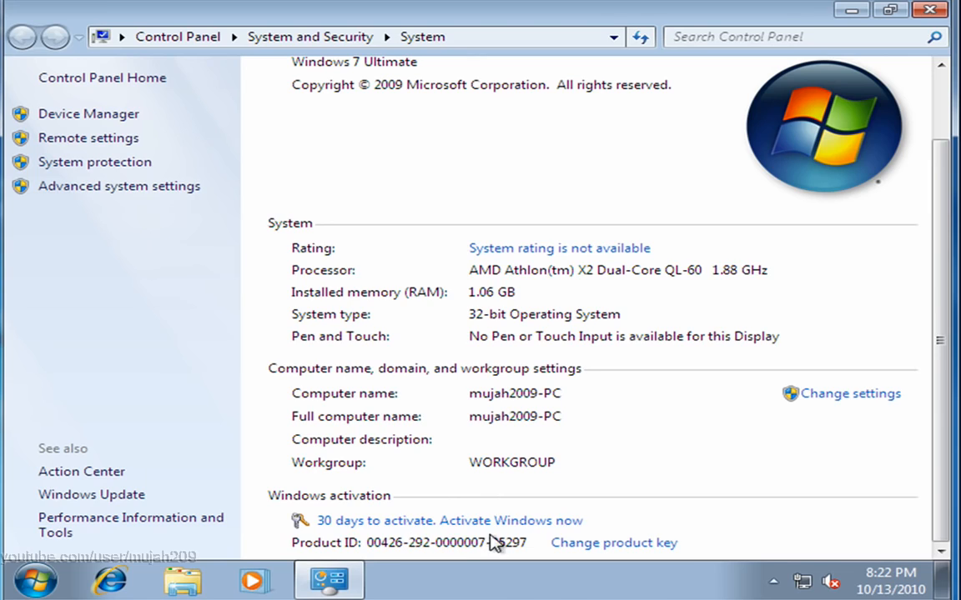
{"action": "left_click", "coordinate": [938, 12]}
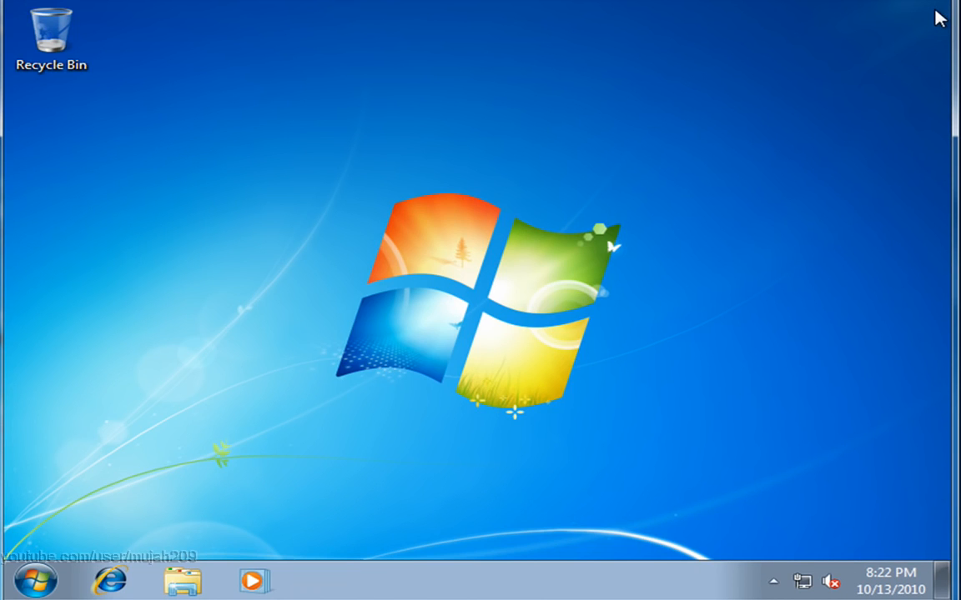